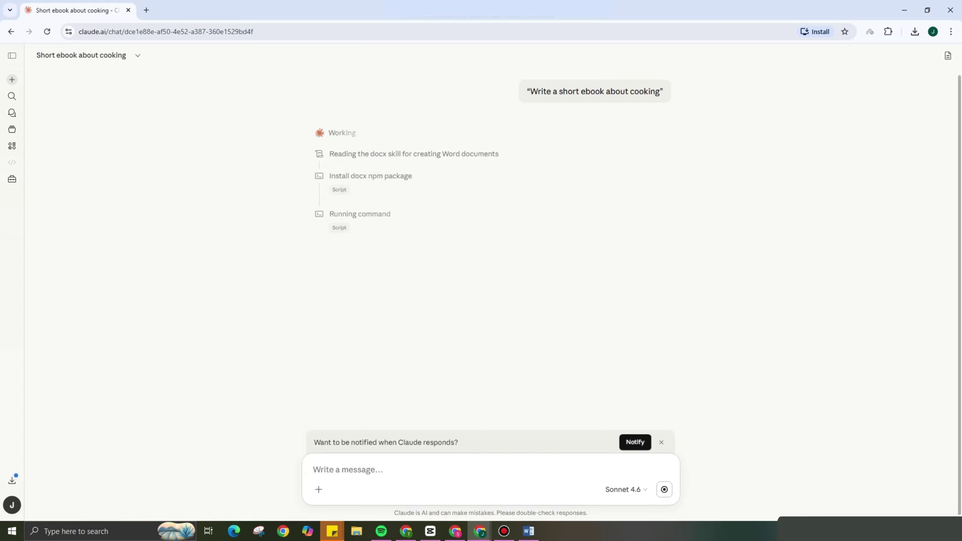
- Download the finished cooking ebook as a Word document
text(0)
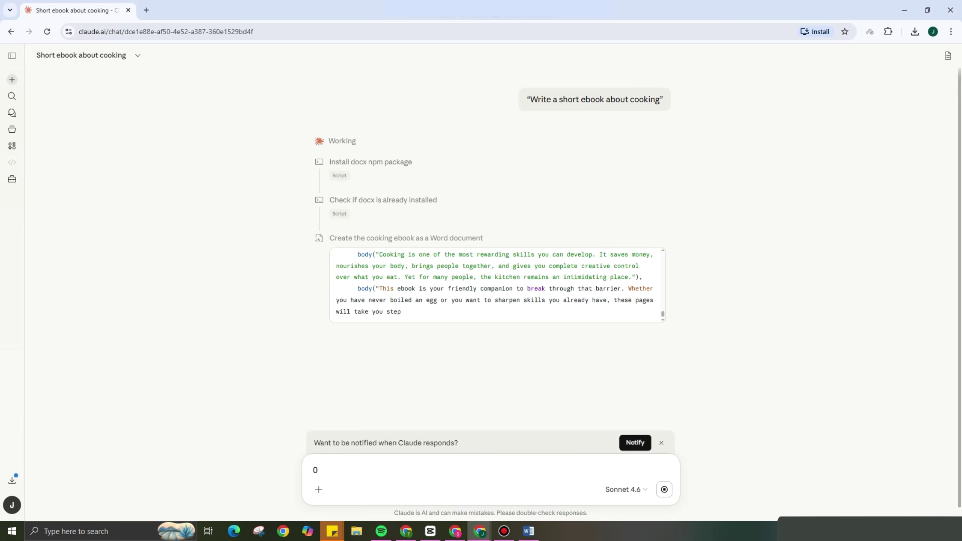
text(0)
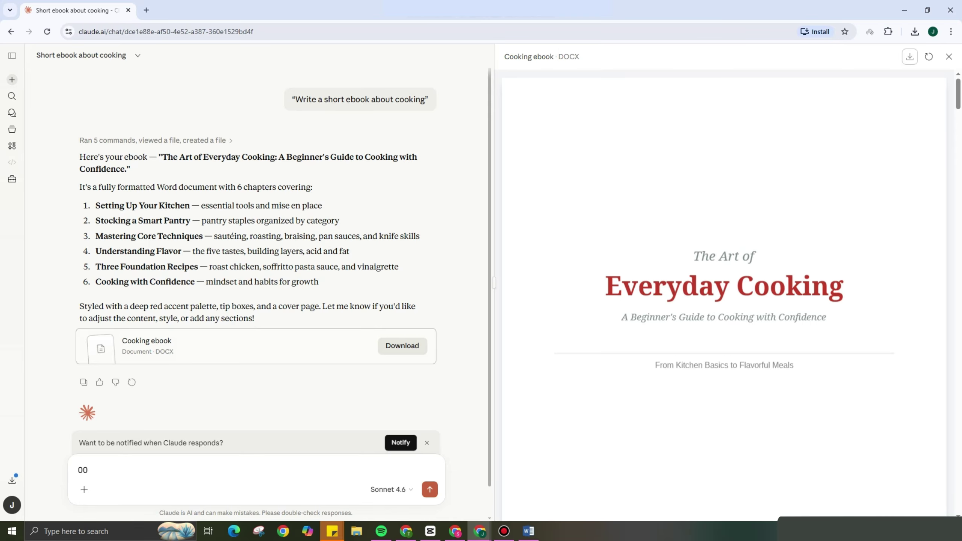
click(402, 346)
key(Return)
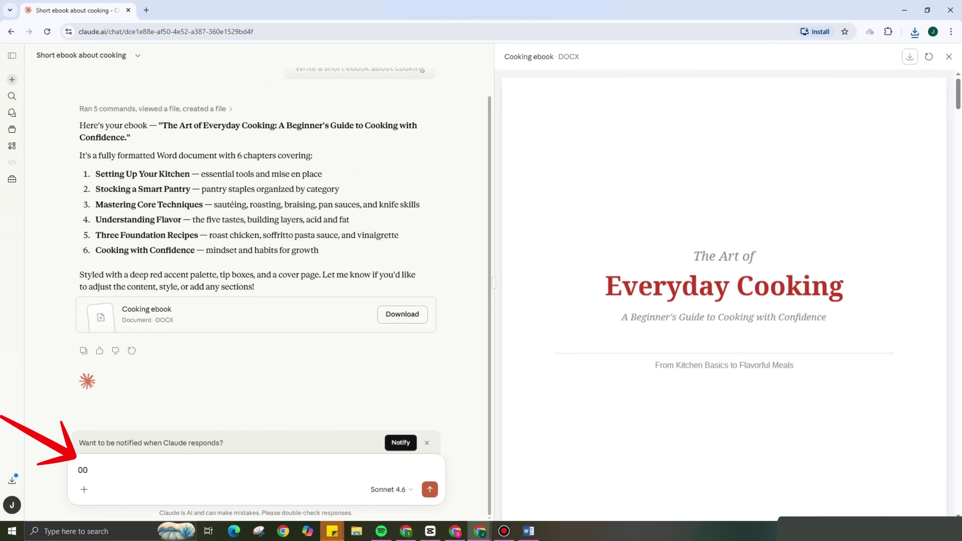
- Replace the stray characters in the message with "CONVERT IT TO PDF" and send the request
key(BackSpace)
text(co)
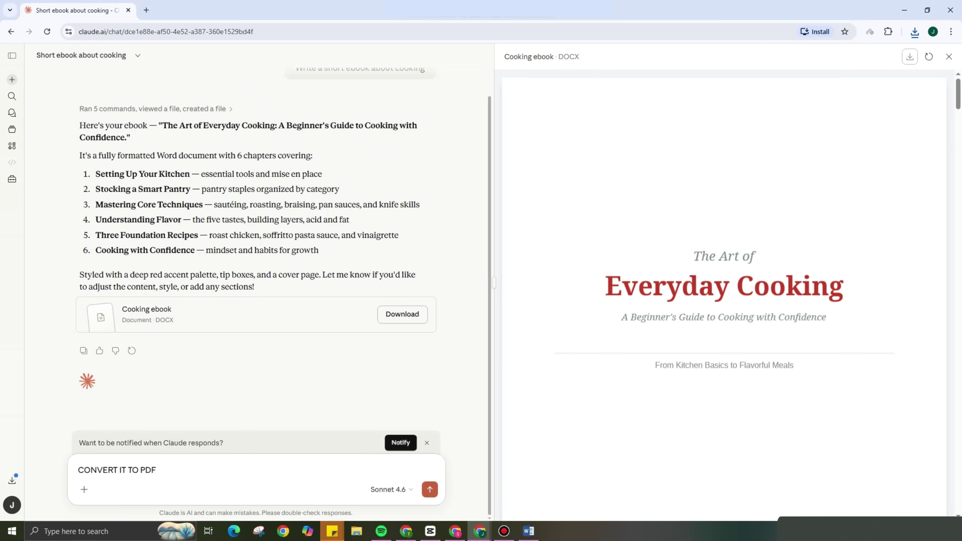
key(Return)
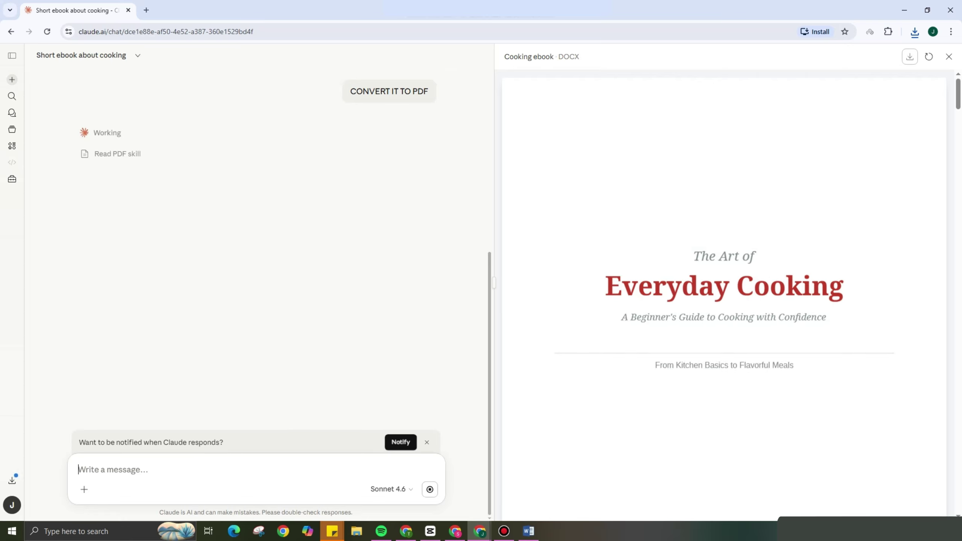
- Download the PDF version of the cooking ebook and open cooking_ebook.pdf
text(0)
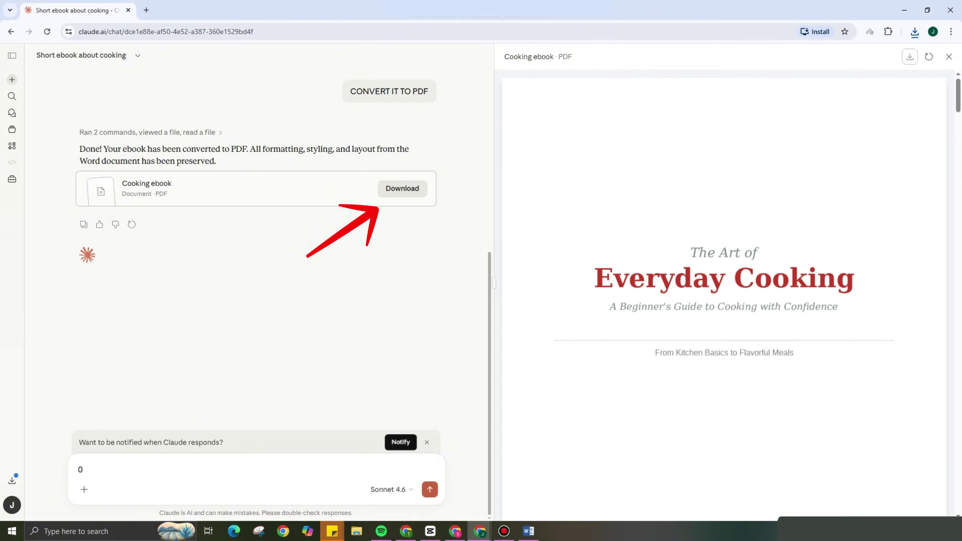
key(Return)
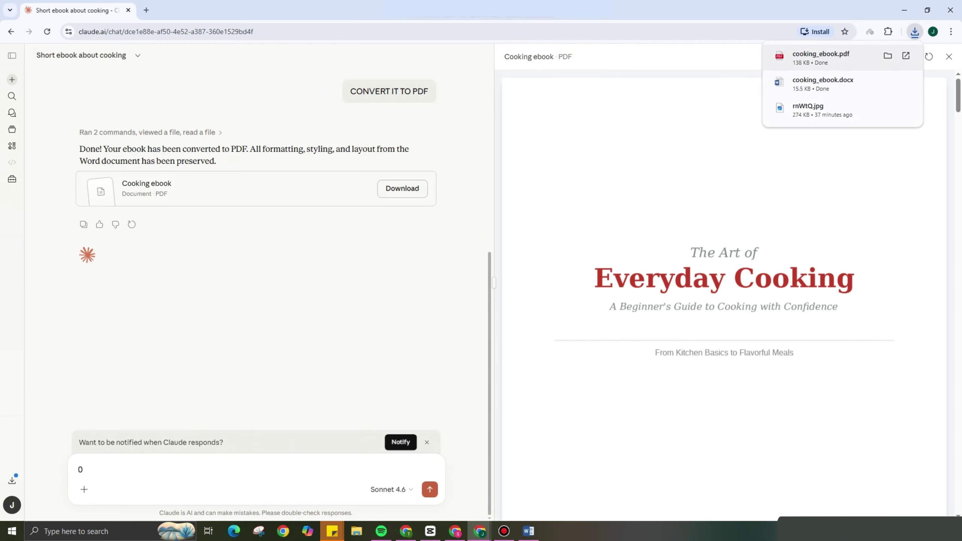
click(822, 57)
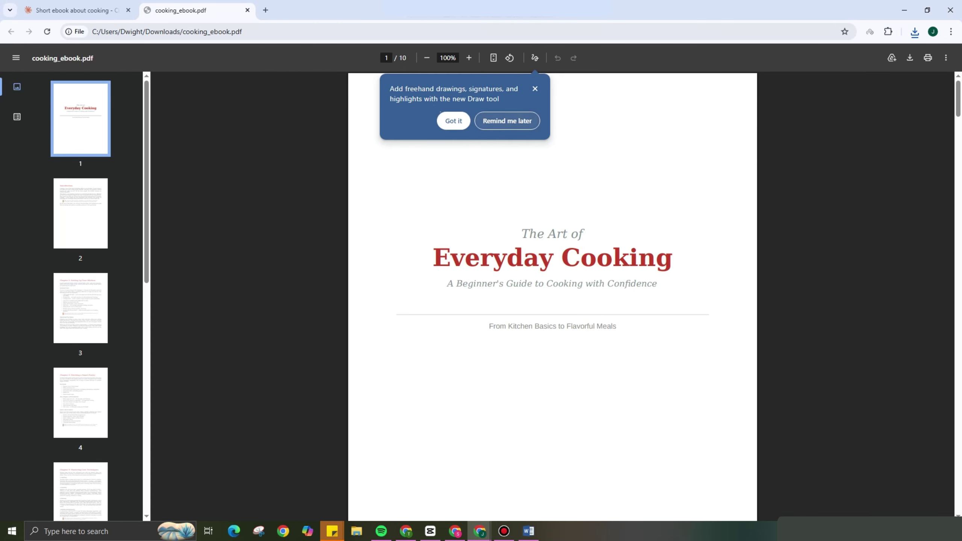
- Dismiss the Draw tool notice and look through the cooking ebook PDF from the introduction to its last page
click(535, 89)
key(Right)
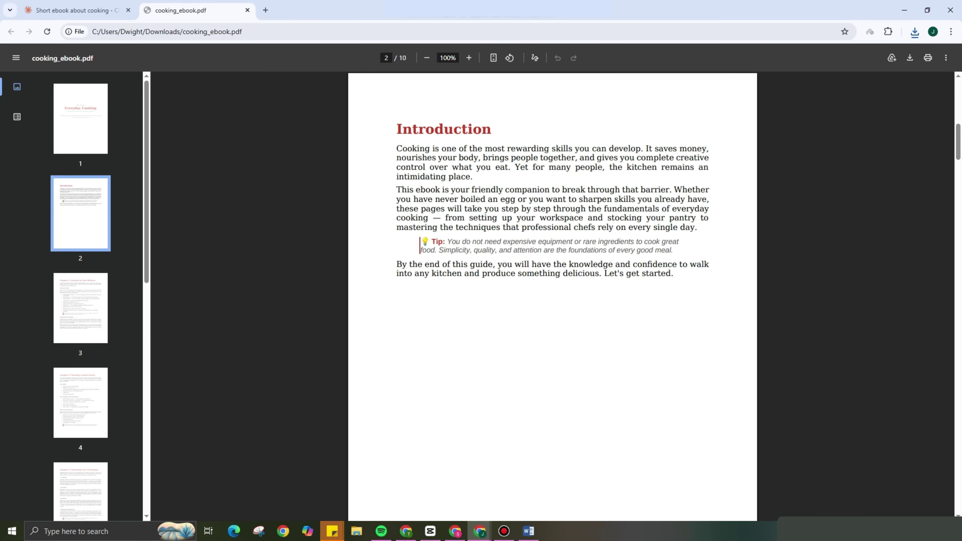
key(Right)
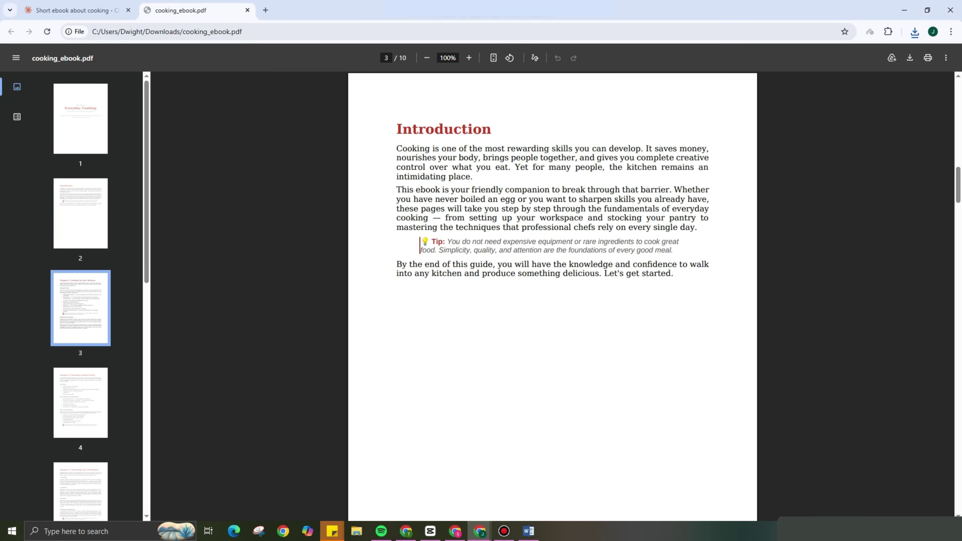
scroll(552, 296, down, 4)
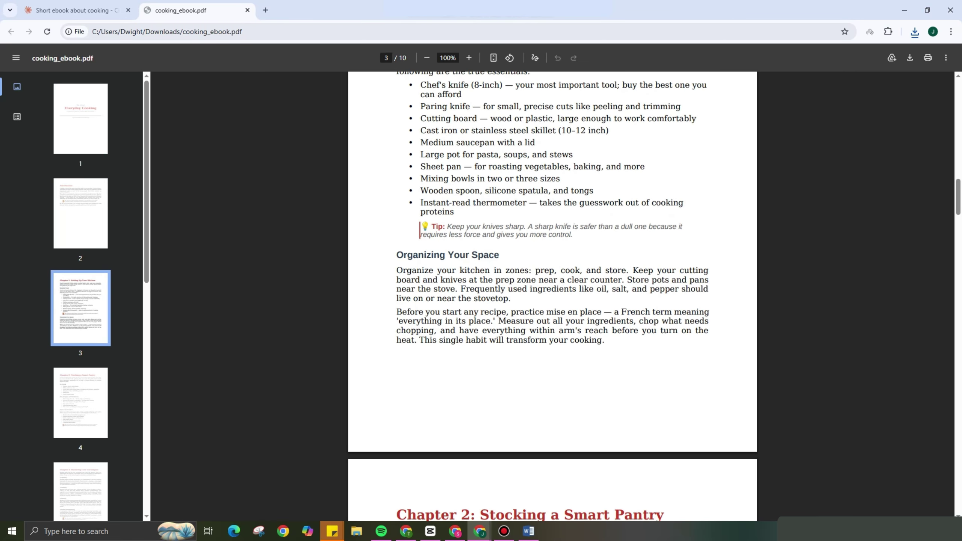
scroll(552, 296, down, 9)
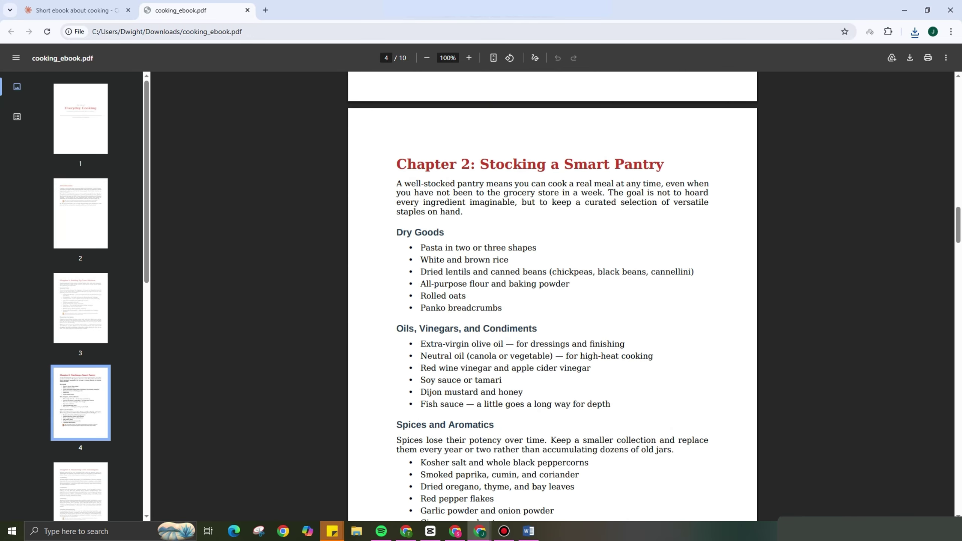
scroll(552, 296, down, 11)
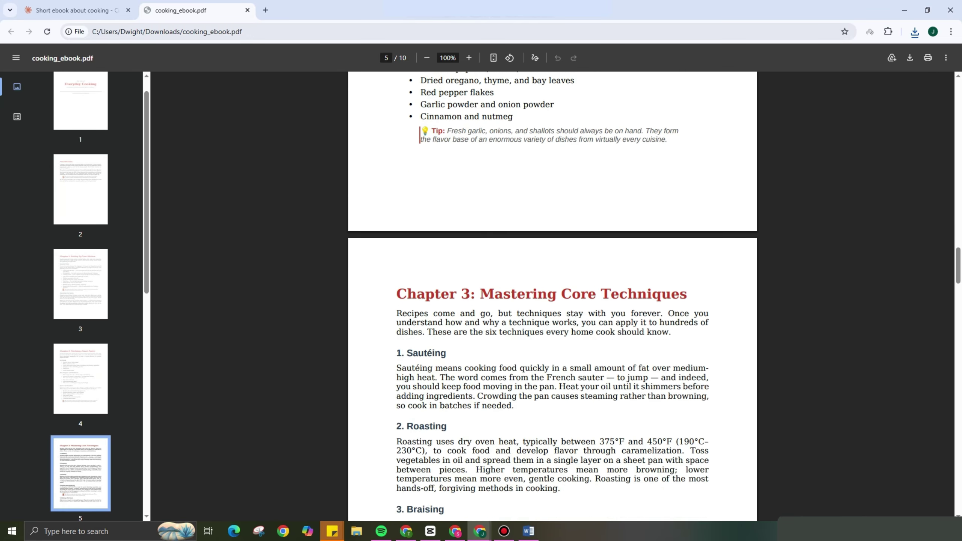
scroll(552, 296, down, 6)
scroll(552, 296, up, 3)
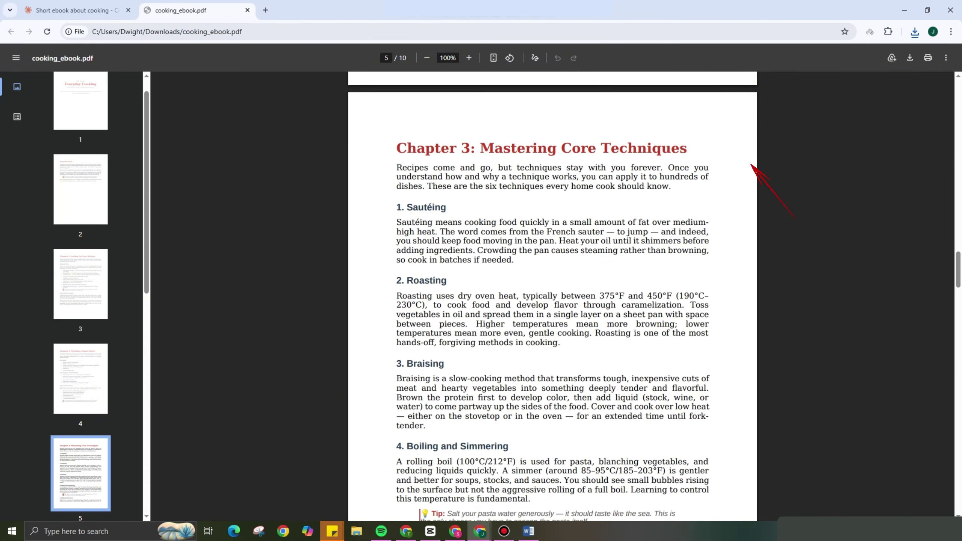
scroll(553, 296, down, 11)
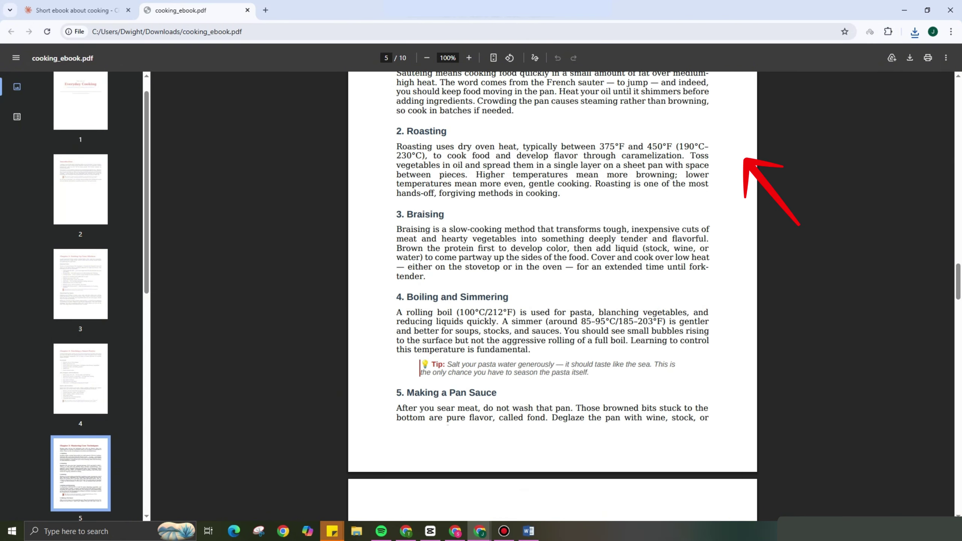
scroll(553, 295, down, 15)
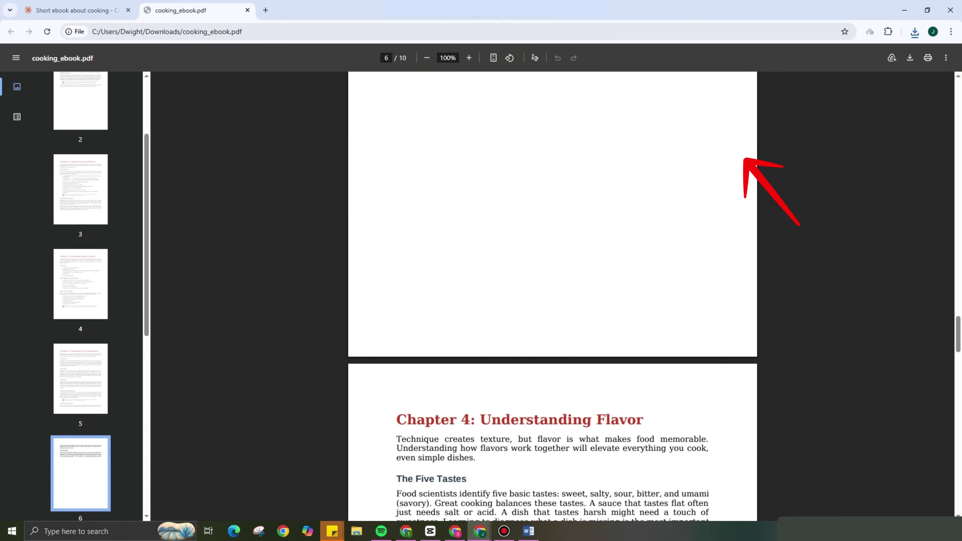
scroll(552, 296, down, 10)
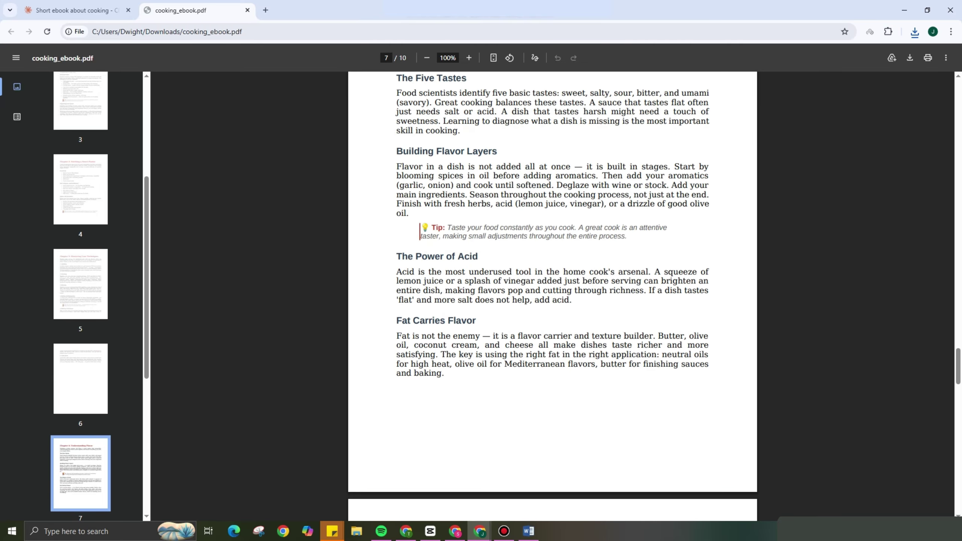
scroll(553, 296, down, 13)
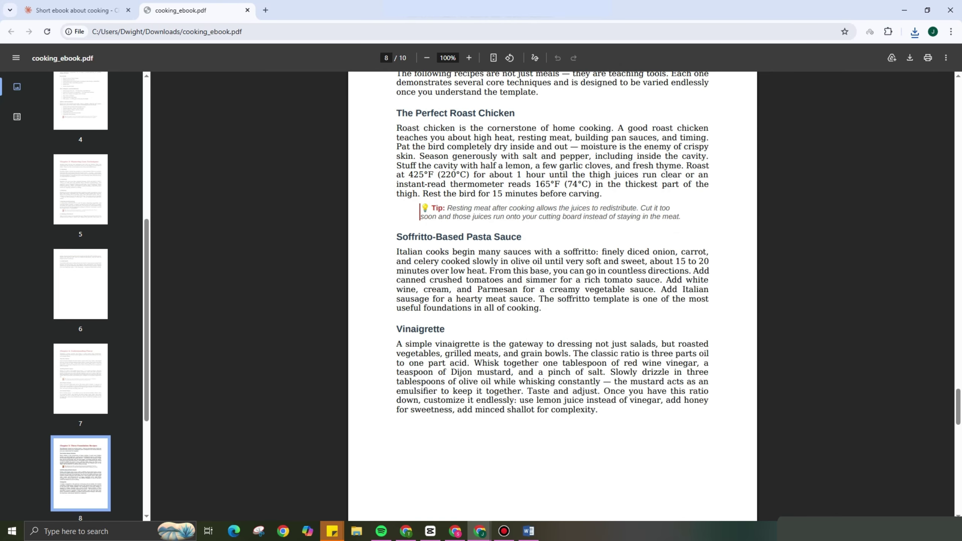
scroll(552, 296, down, 16)
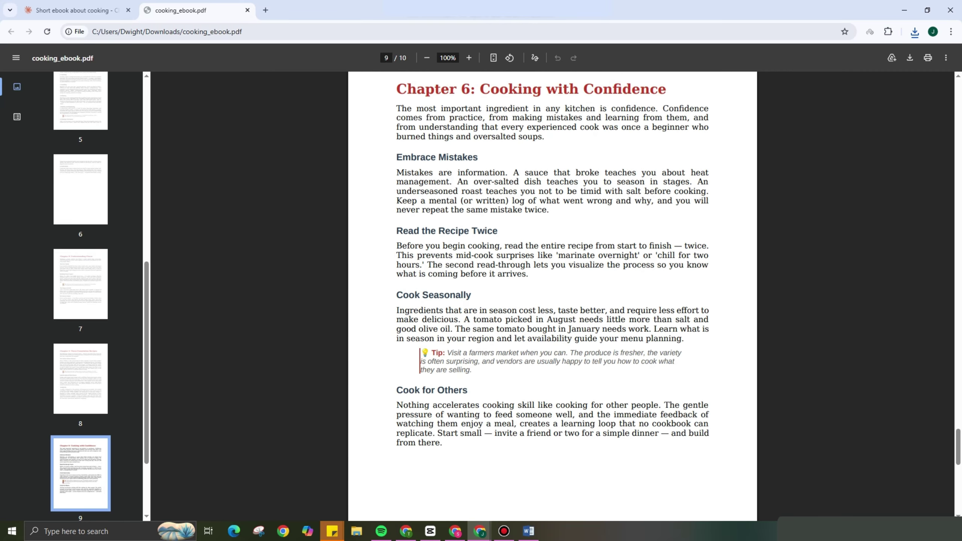
scroll(553, 296, down, 7)
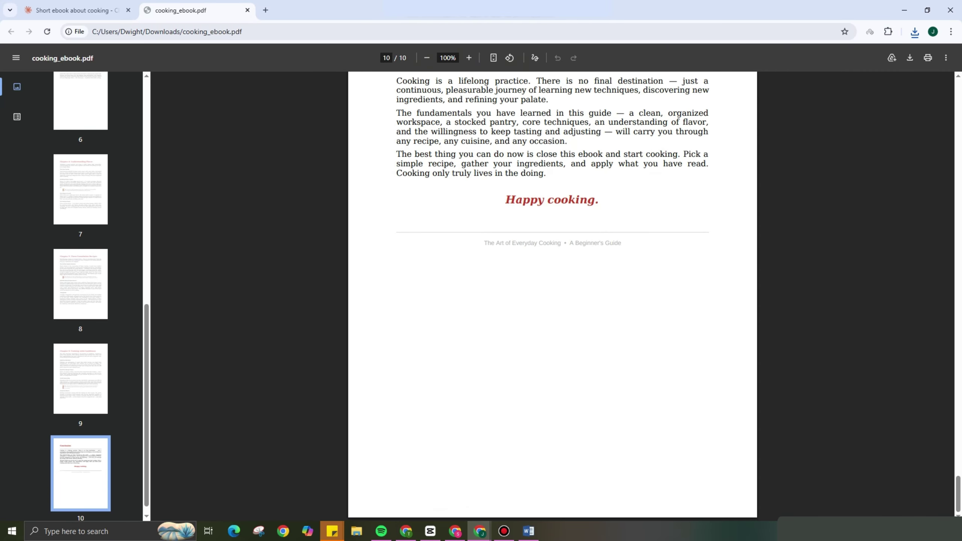
- Switch to Word and review the notes on choosing where to sell and how to promote the product
click(529, 531)
scroll(466, 206, up, 2)
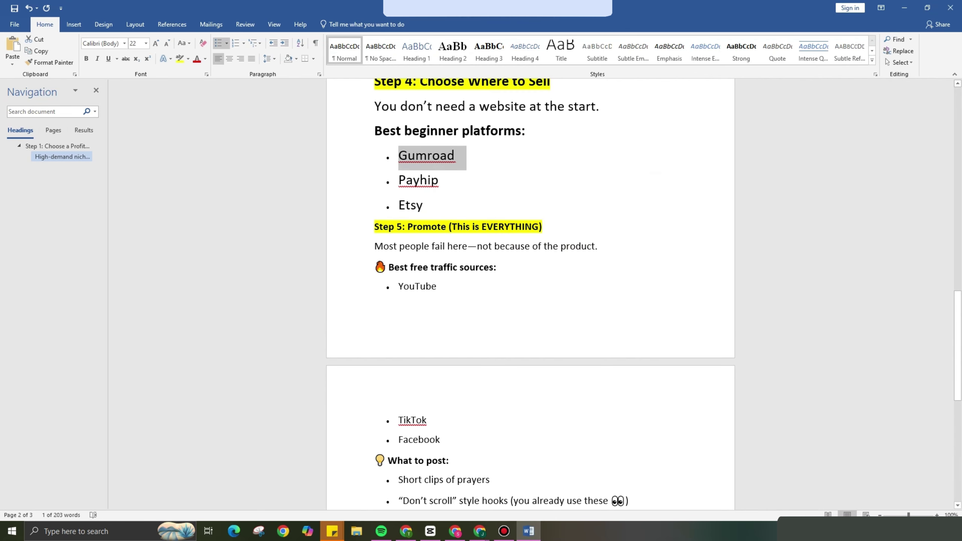
click(466, 205)
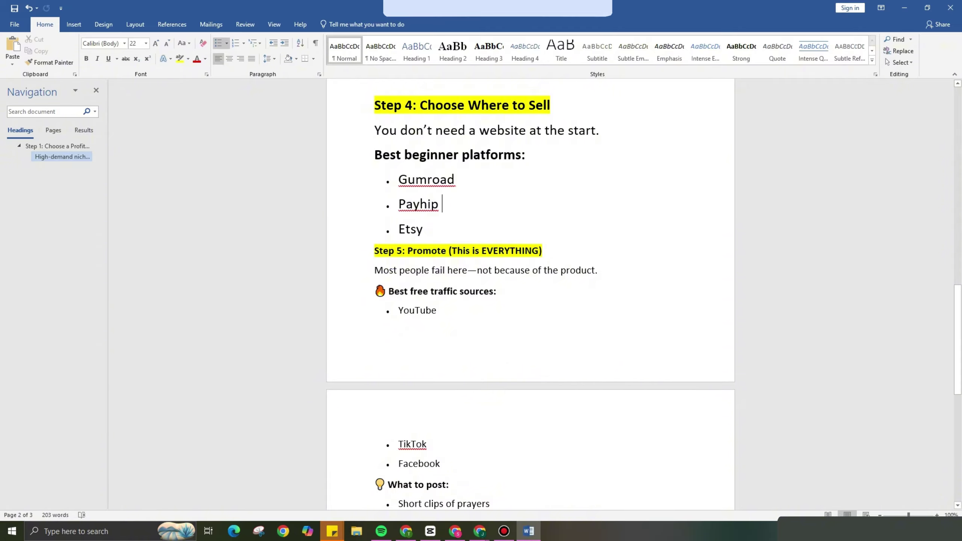
scroll(530, 265, down, 1)
scroll(530, 265, down, 4)
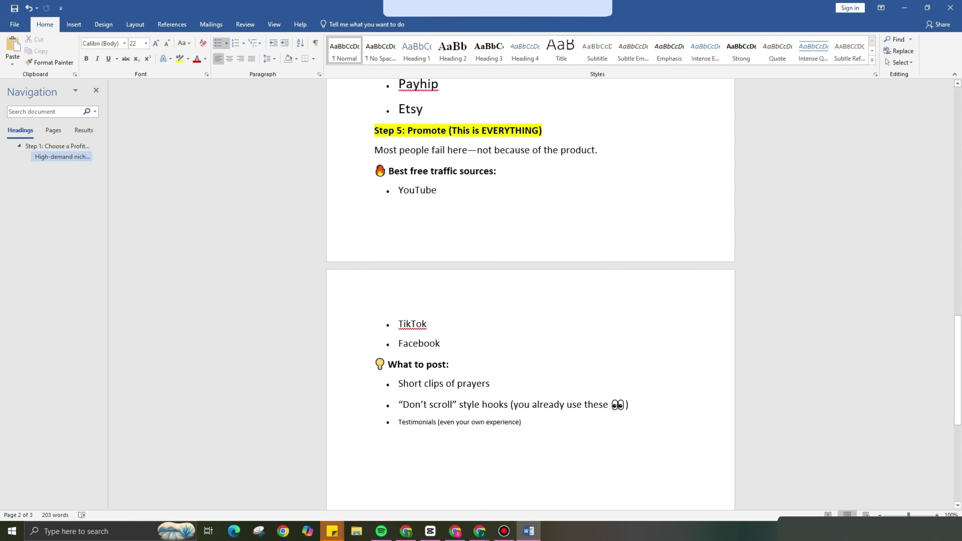
- Return to Claude in Chrome, start a new chat and enter the prompt "Create a digital product plan"
click(480, 531)
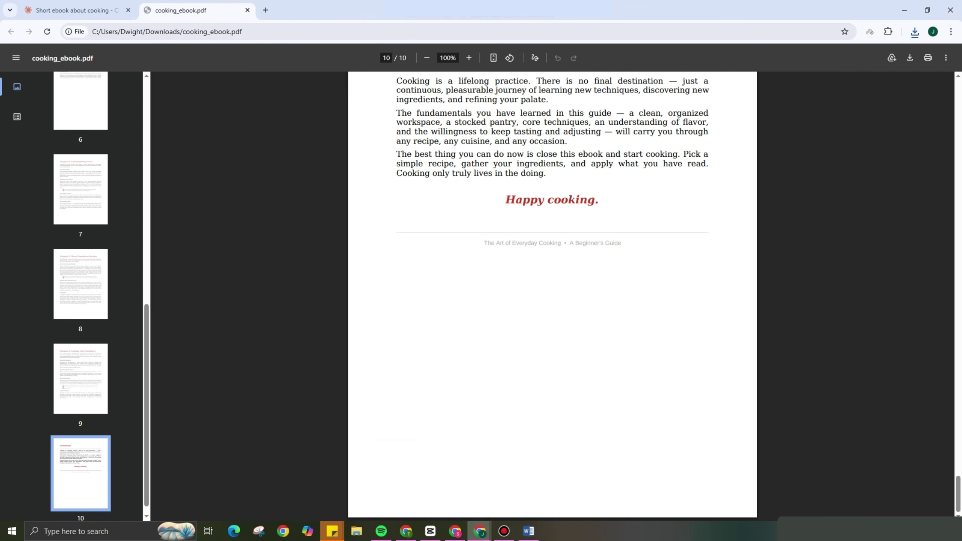
key(ctrl+shift+Tab)
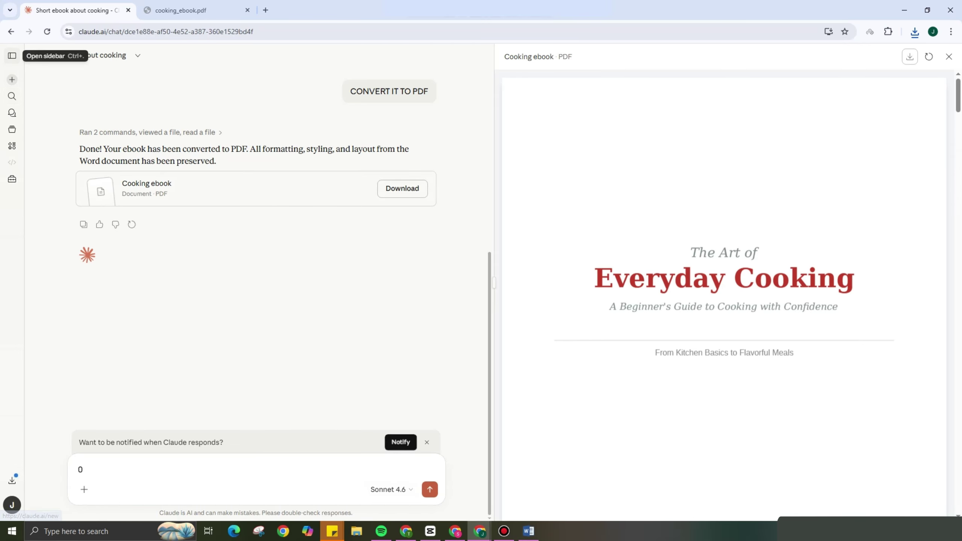
click(12, 79)
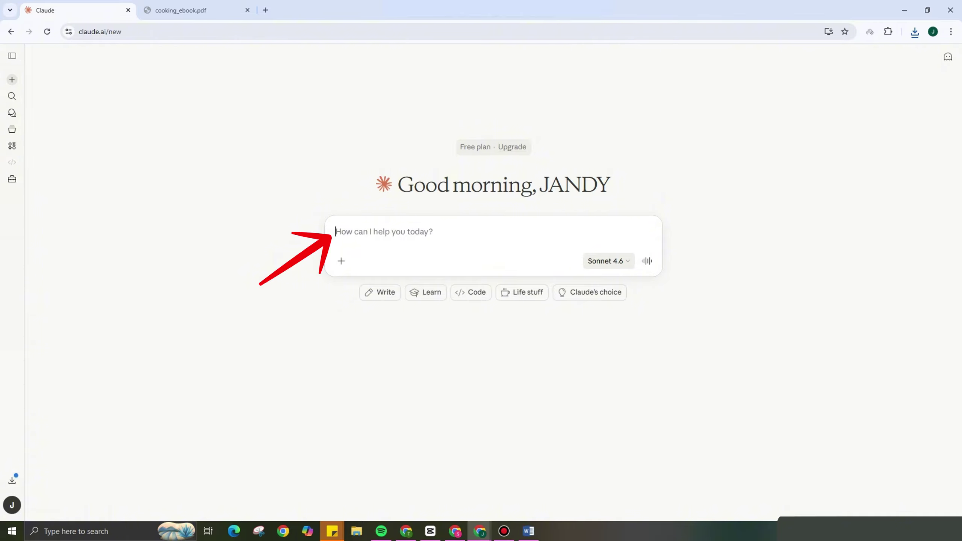
text(0)
text("Create a digital product plan")
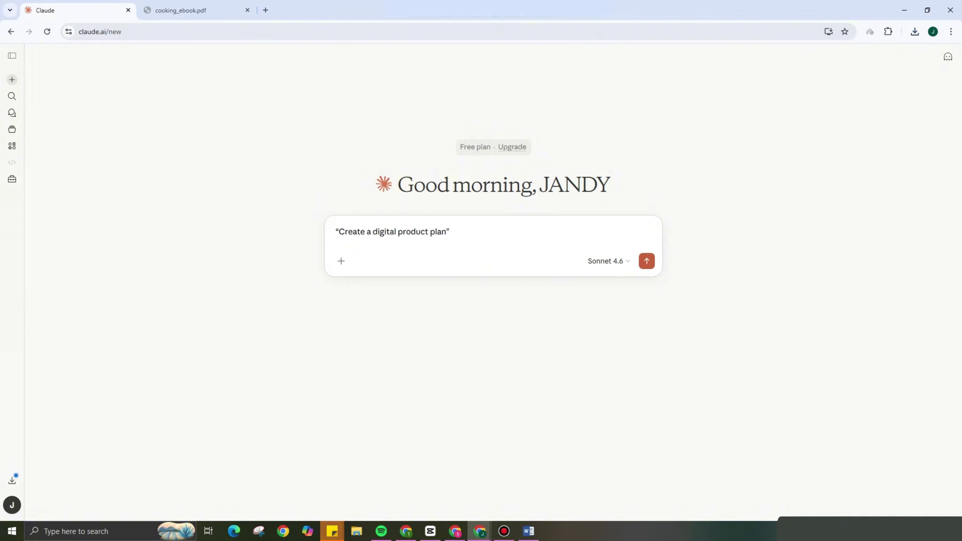
- Check the available models, select Haiku 4.5 and submit the digital product plan prompt
click(608, 261)
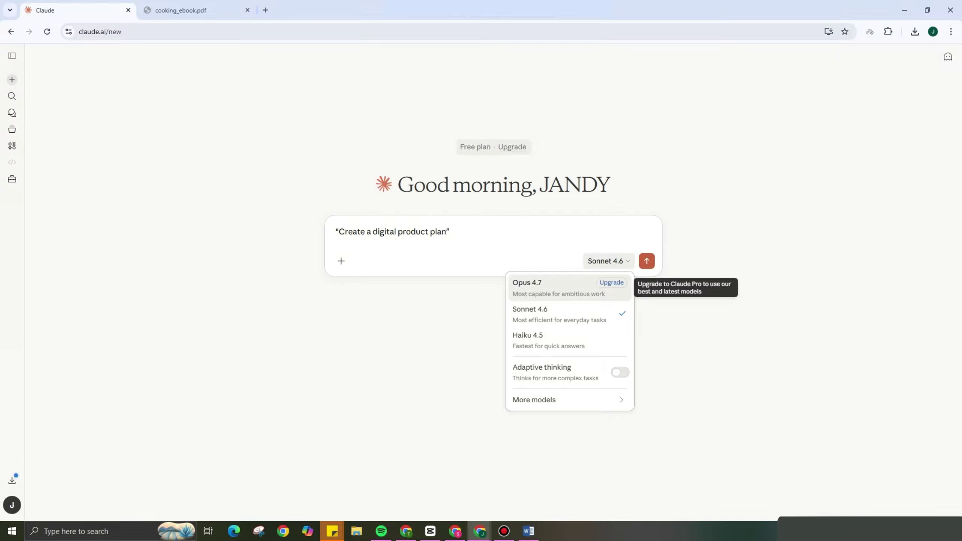
mouse_move(568, 400)
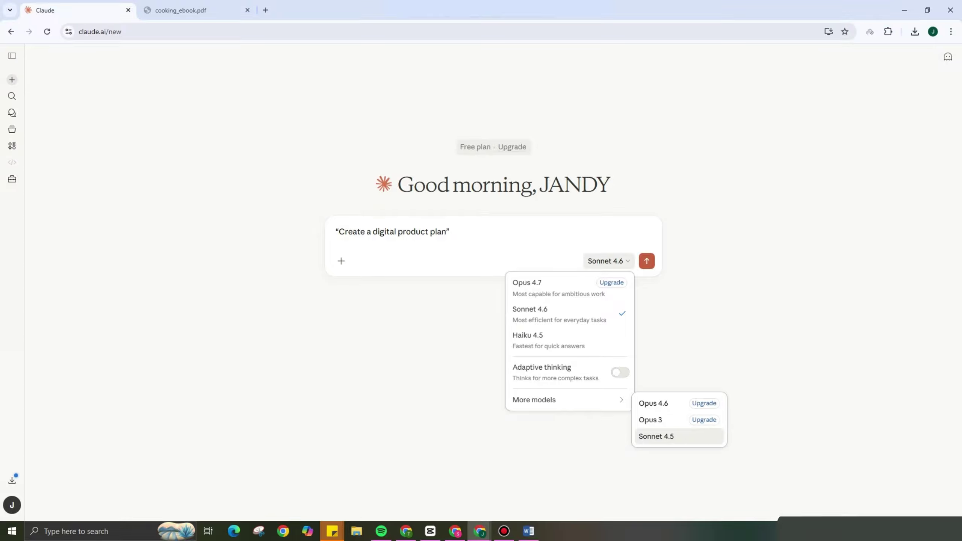
click(549, 340)
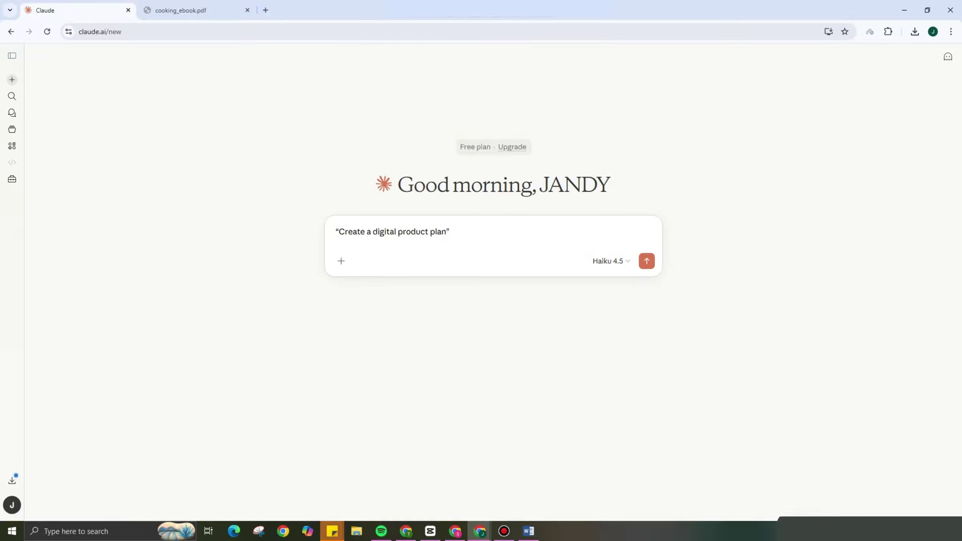
key(Return)
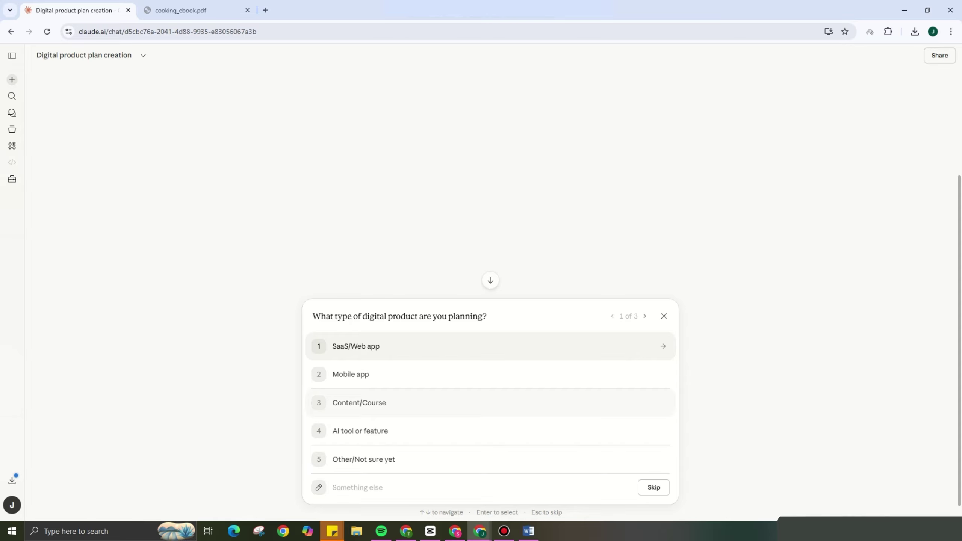
- Answer the planning questions with Content/Course as product type and Ready to launch as stage, leaving the custom detail answer empty
key(3)
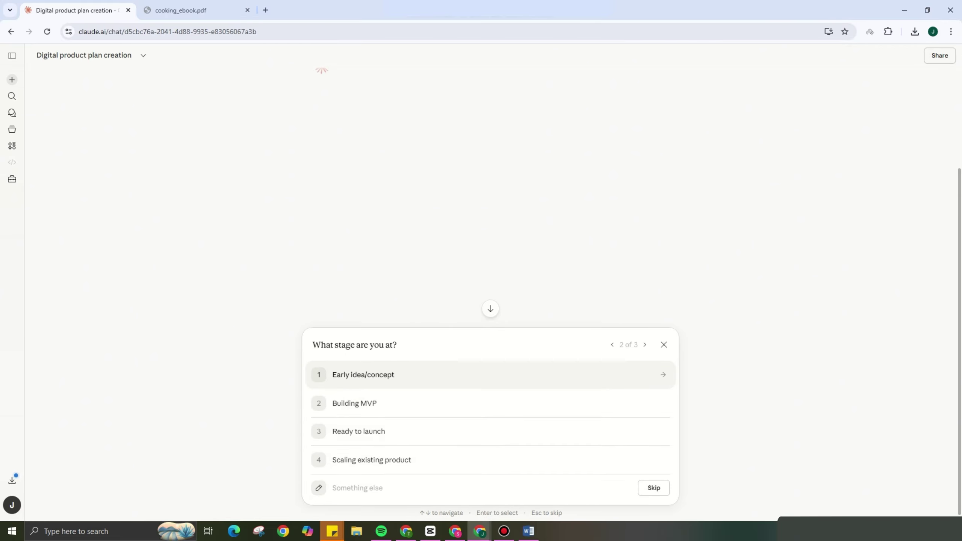
key(3)
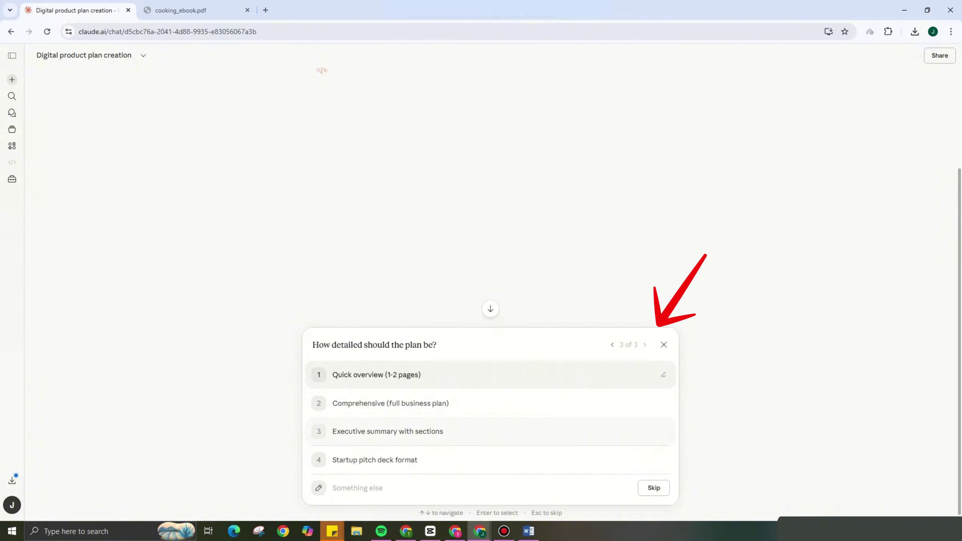
text(0)
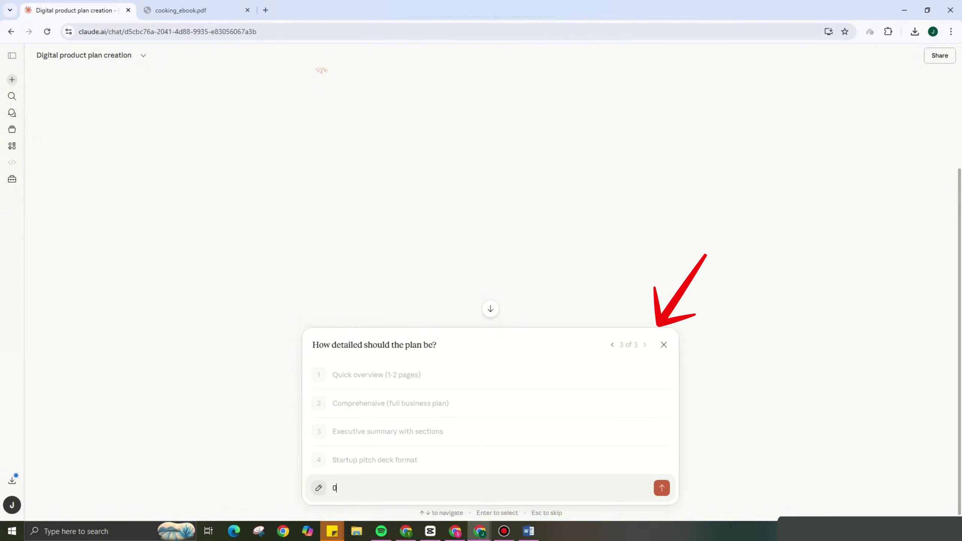
key(BackSpace)
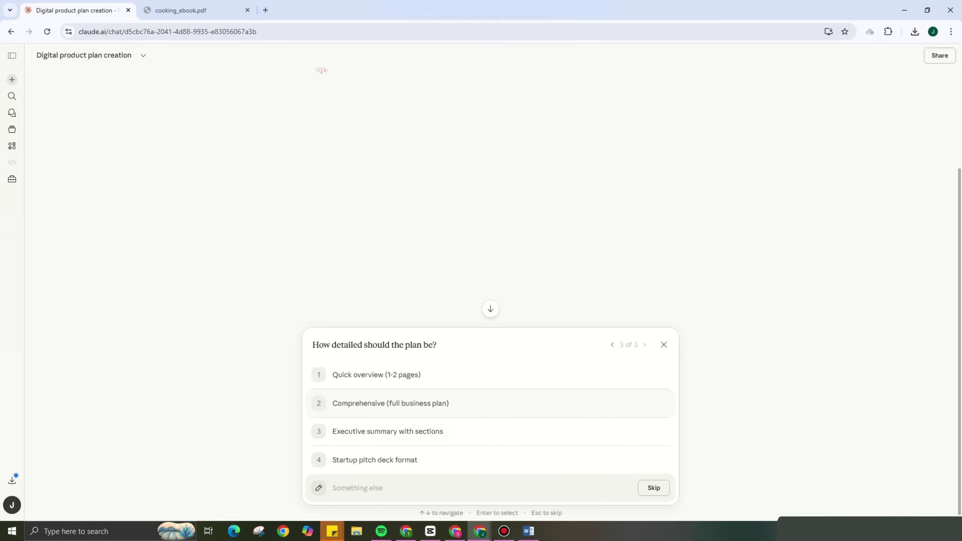
- Choose Comprehensive (full business plan) as the level of detail and review the summary of the generated plan
key(Return)
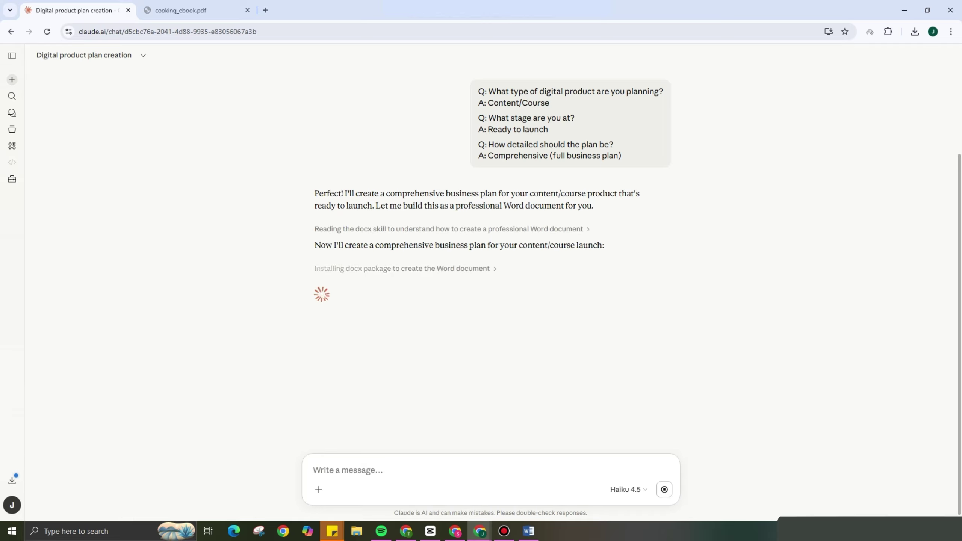
text(0)
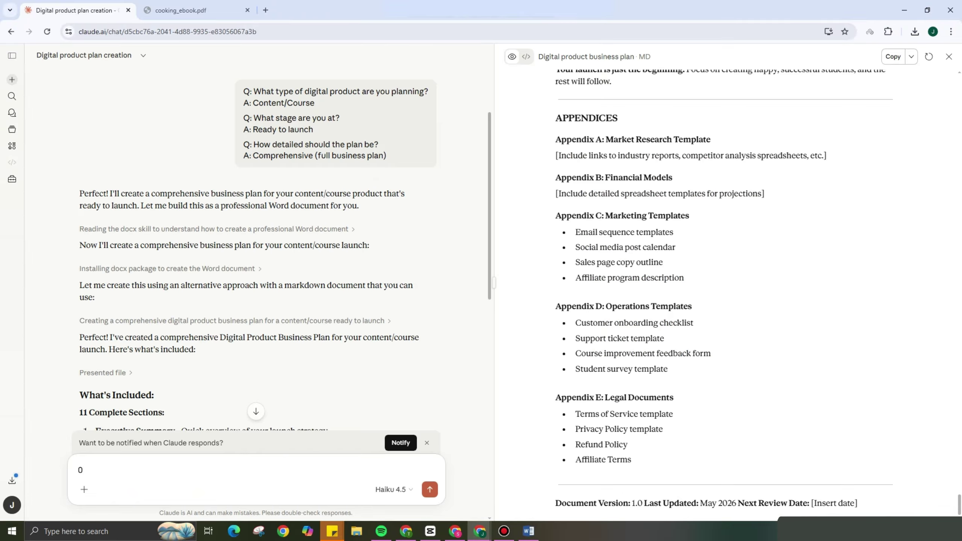
scroll(256, 246, down, 8)
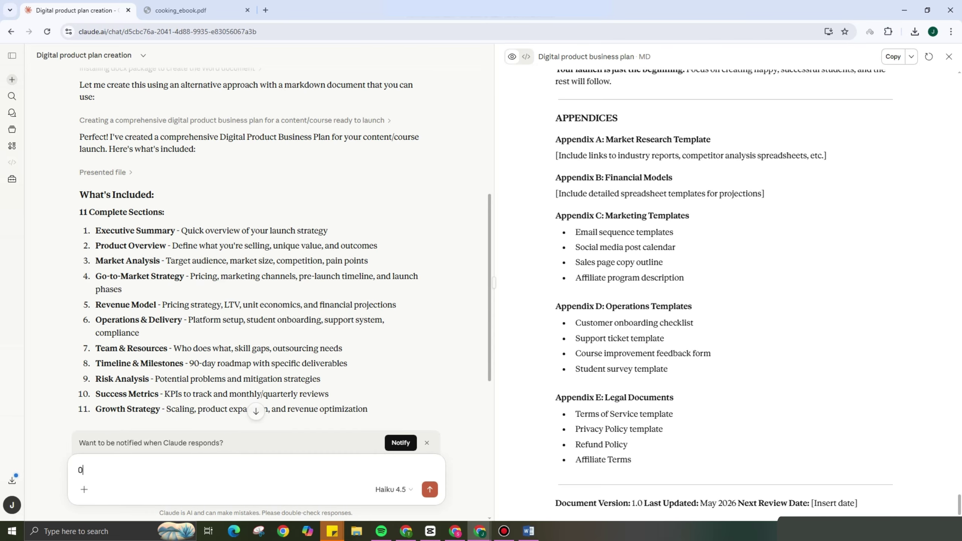
scroll(254, 265, down, 2)
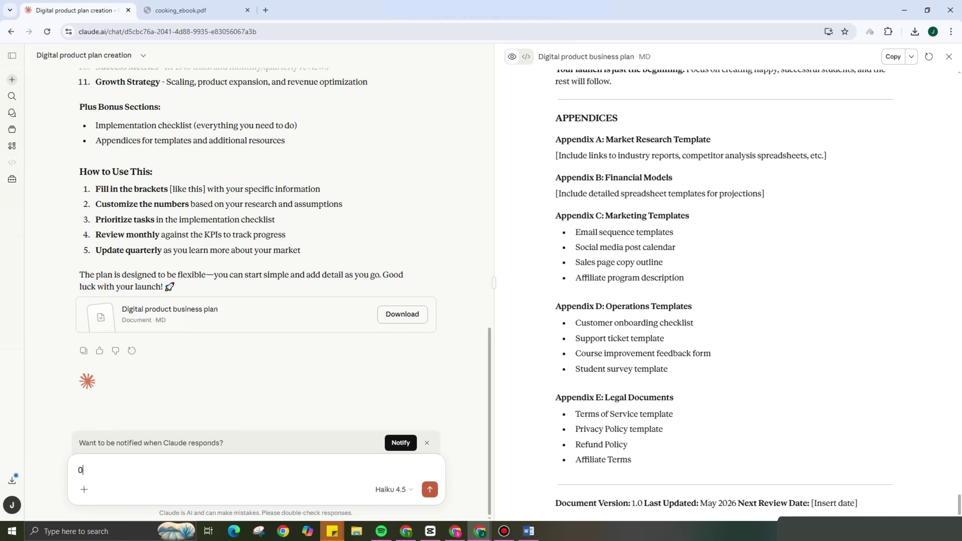
- Replace the stray text in the message with "CONVERT IT TO PDF" and send the request
key(BackSpace)
text(CONVERT IT TO PDF)
key(Return)
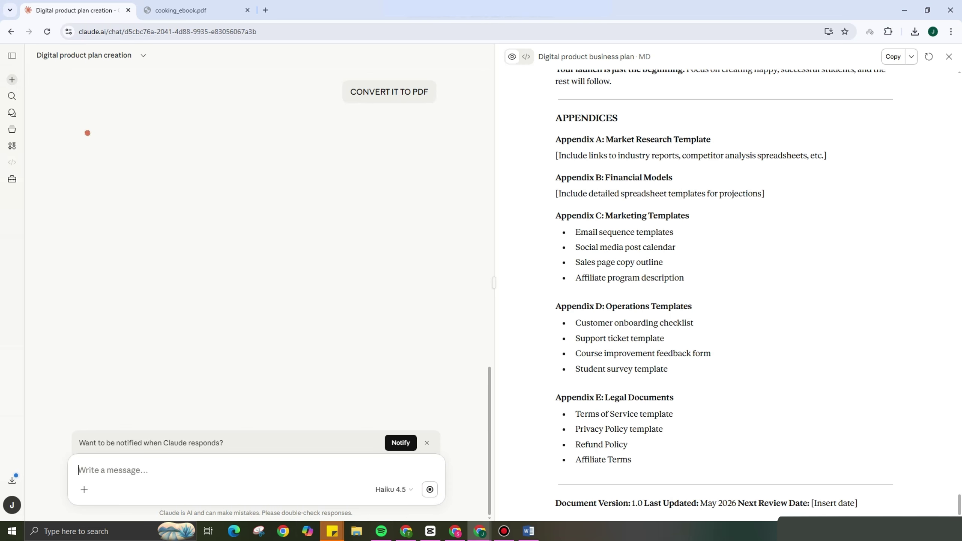
text(0)
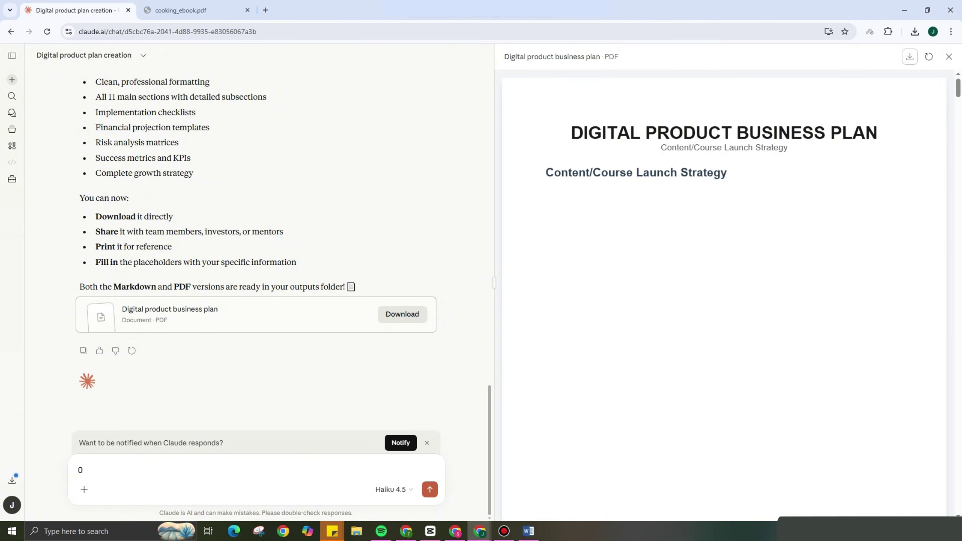
- Download the Digital product business plan PDF and open the downloaded file
click(403, 314)
key(Return)
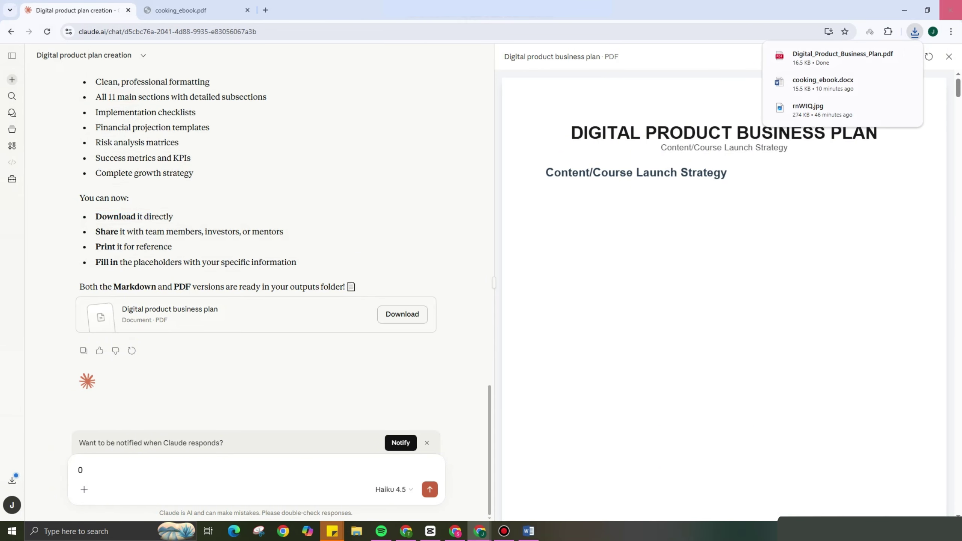
click(834, 58)
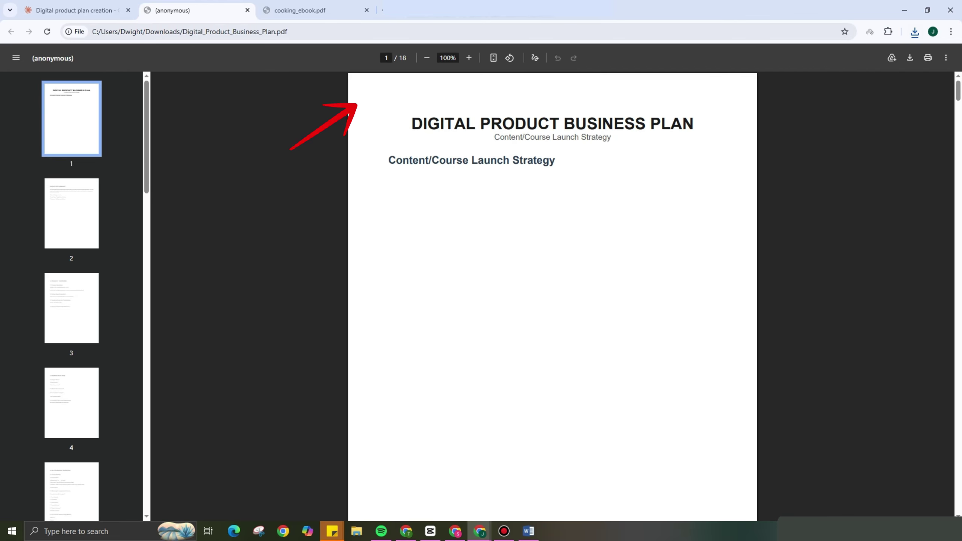
- Read through the business plan PDF from the title page to the last page, examining its sections
key(Right)
key(Right)
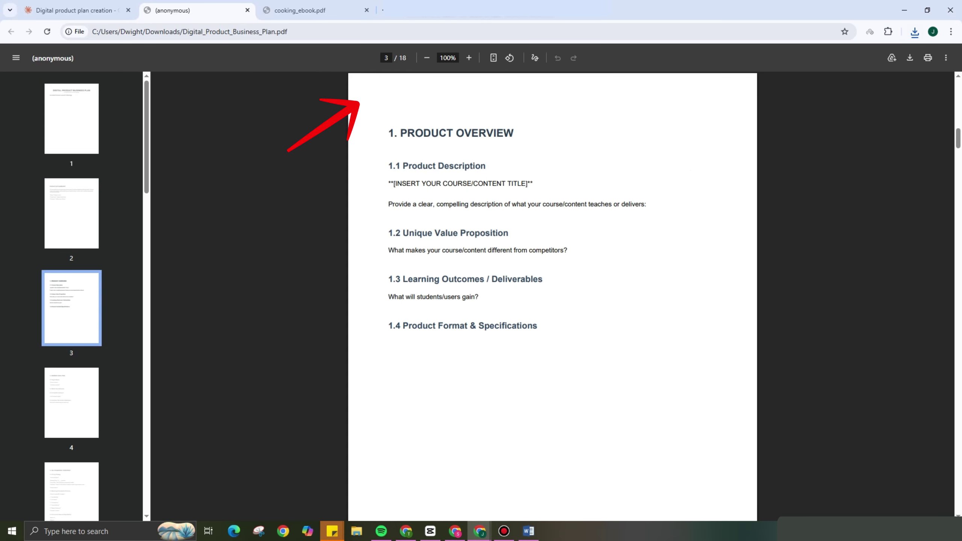
scroll(552, 296, down, 3)
key(Right)
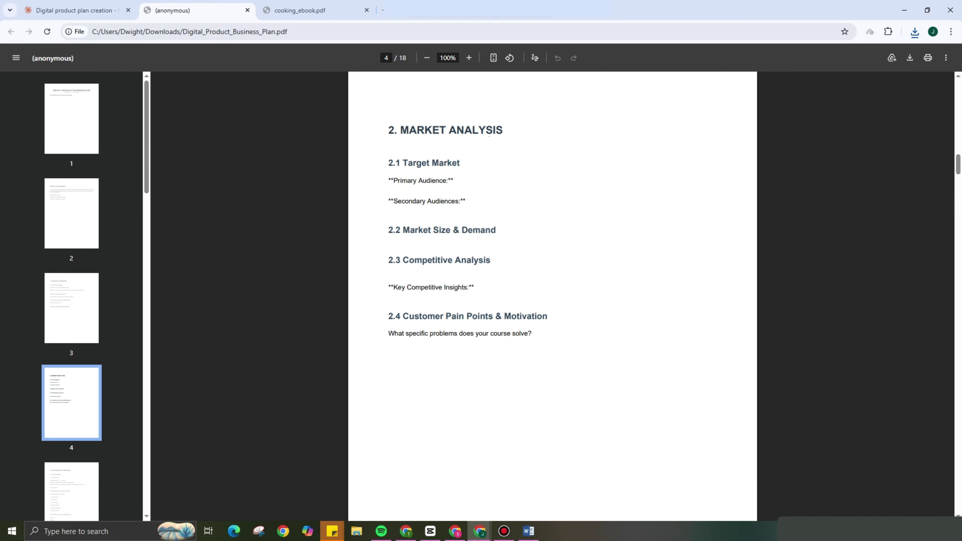
scroll(552, 296, down, 1)
key(Right)
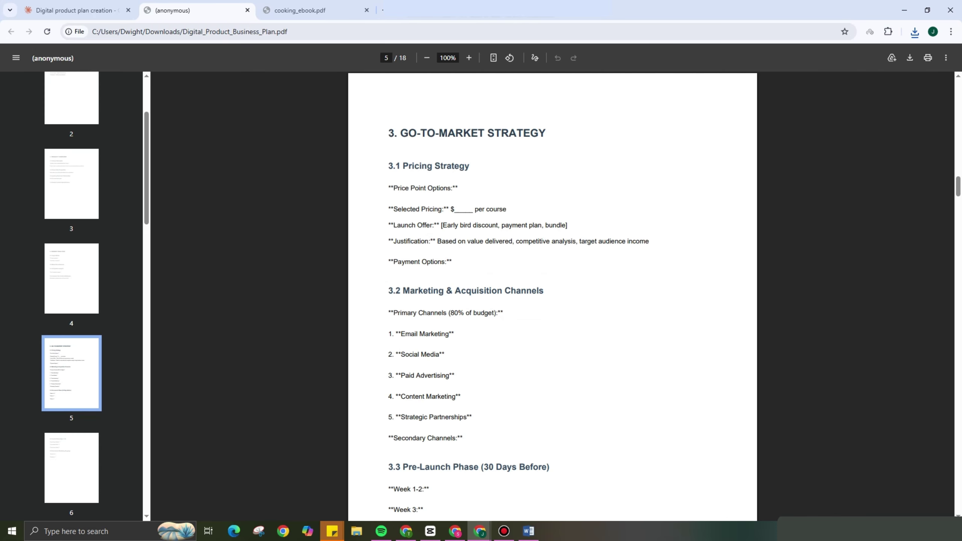
scroll(552, 296, down, 10)
scroll(552, 296, down, 15)
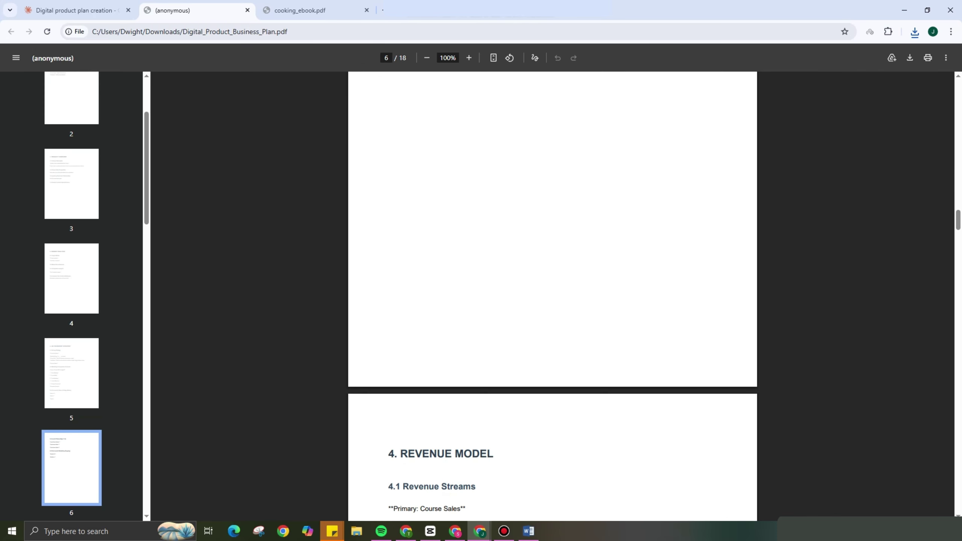
scroll(552, 296, down, 20)
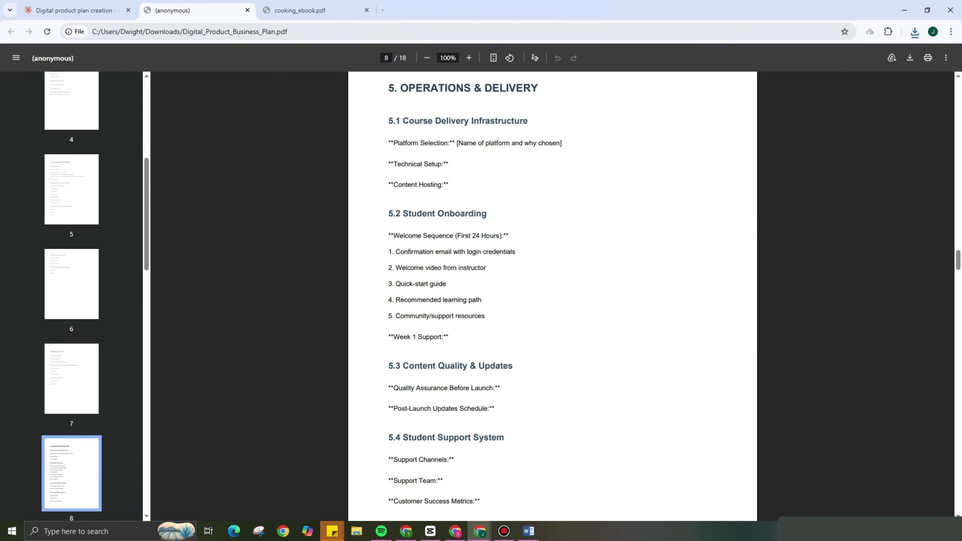
scroll(552, 296, down, 19)
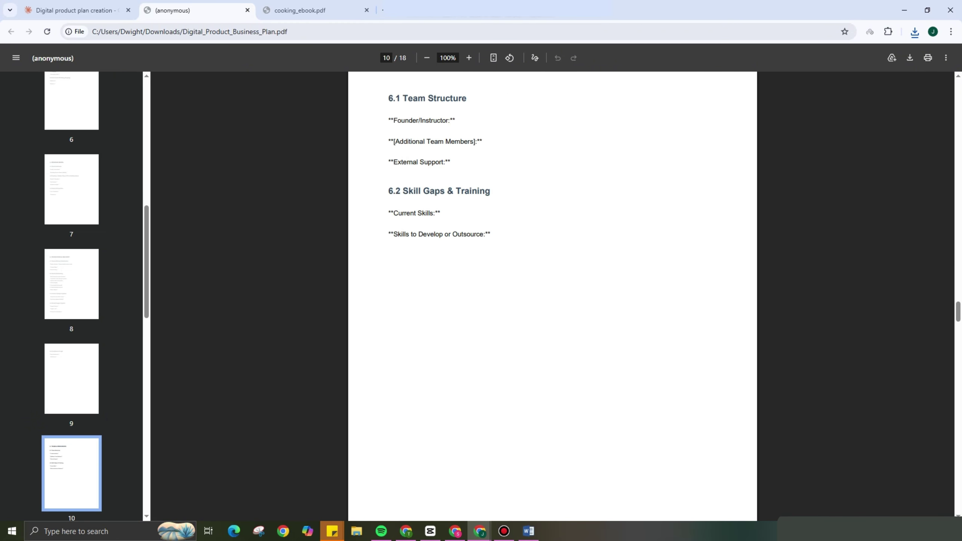
scroll(552, 296, down, 20)
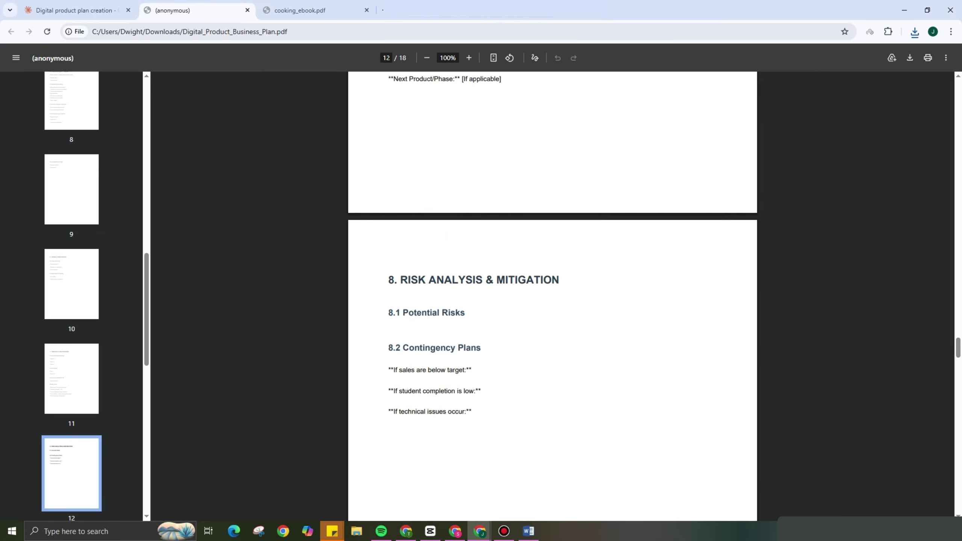
scroll(552, 295, down, 20)
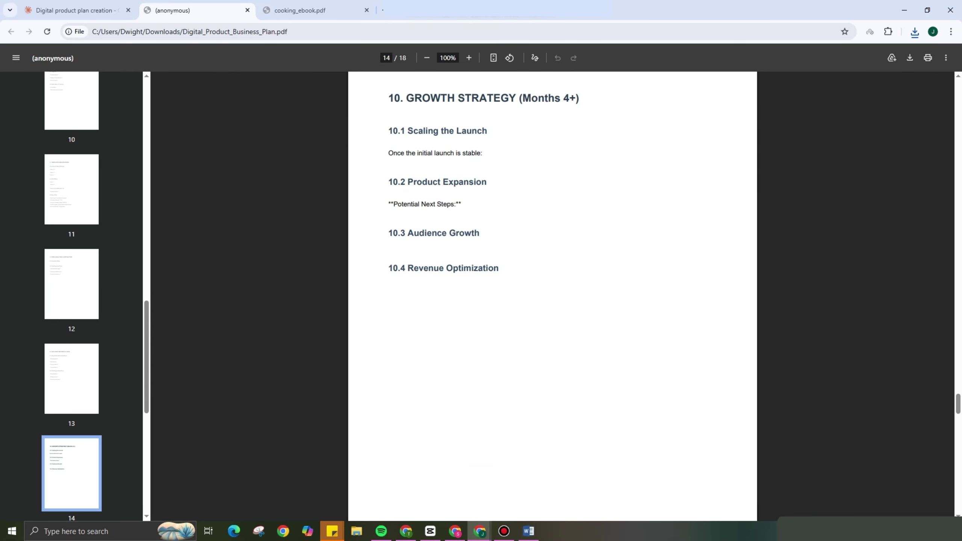
scroll(552, 296, down, 20)
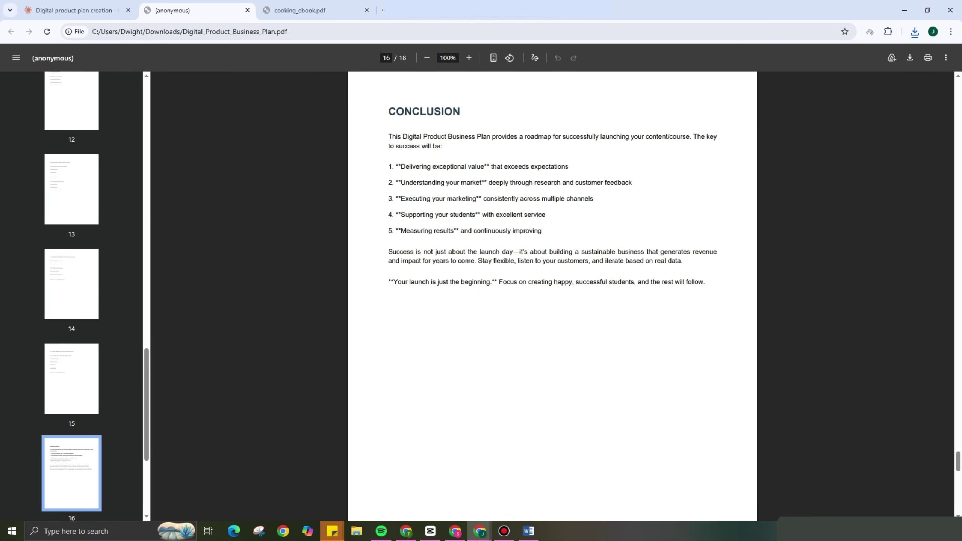
scroll(552, 296, down, 12)
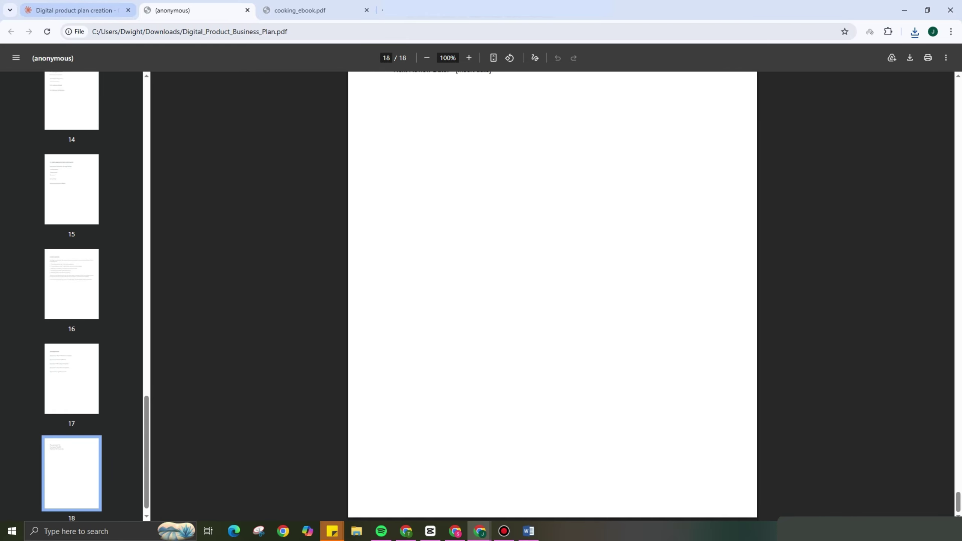
- Return to the Claude chat, review the digital product plan conversation and look at the list of past chats
click(76, 10)
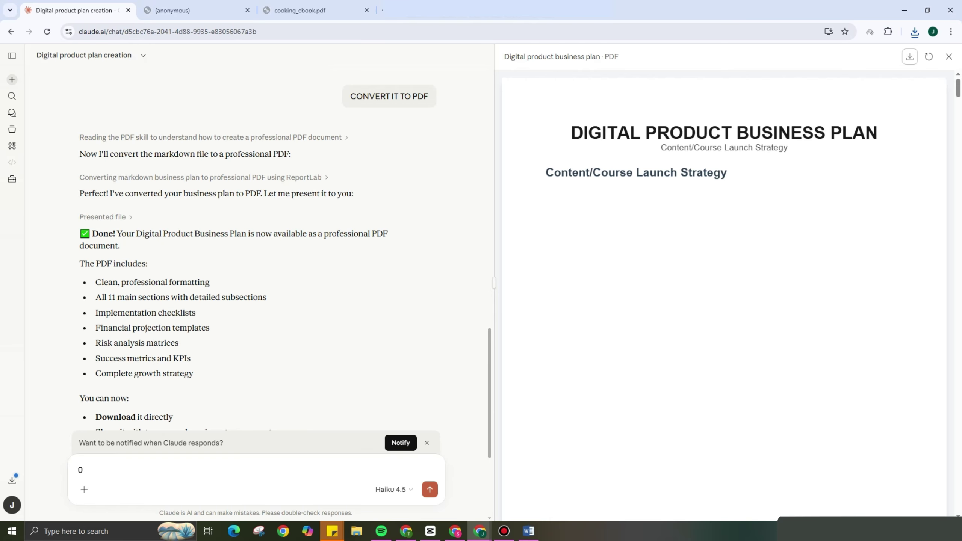
scroll(257, 250, down, 3)
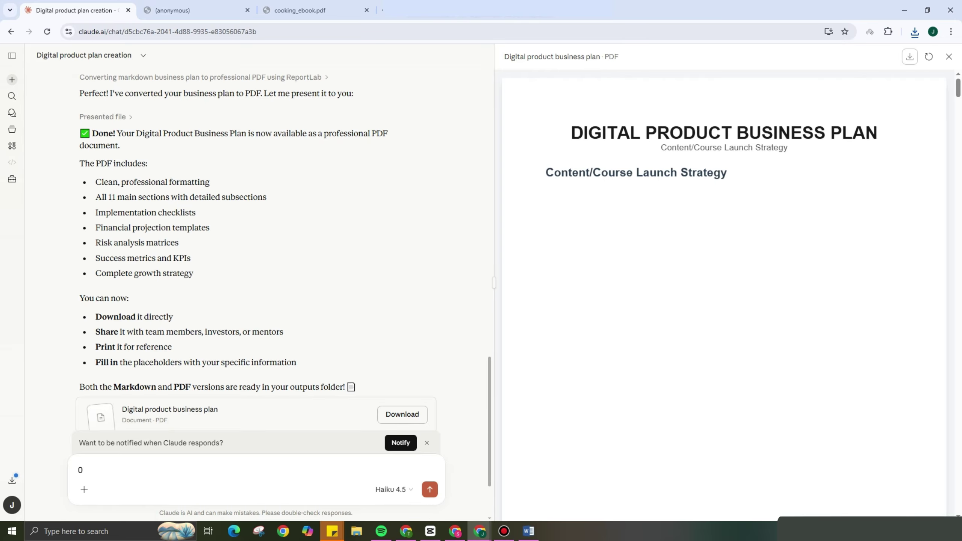
scroll(256, 251, down, 2)
scroll(256, 250, up, 12)
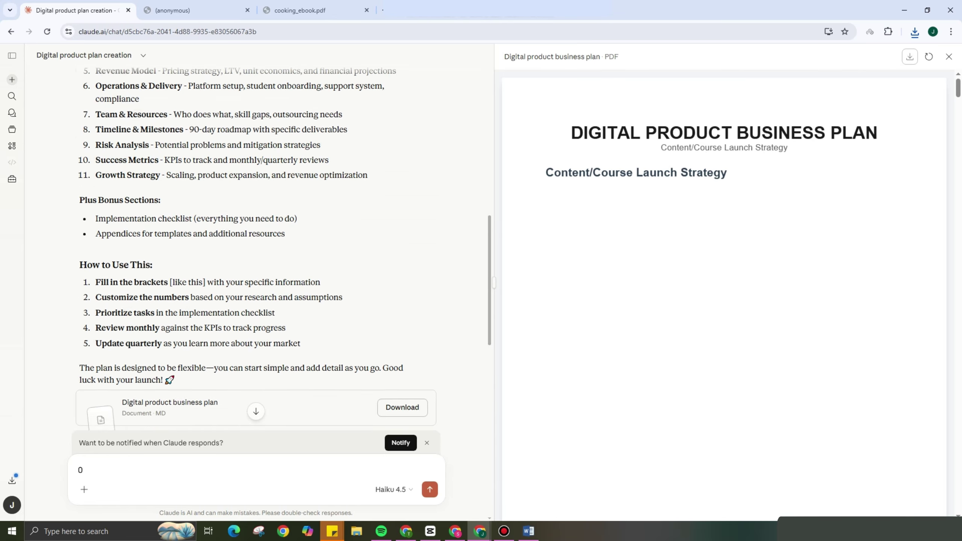
scroll(256, 251, up, 15)
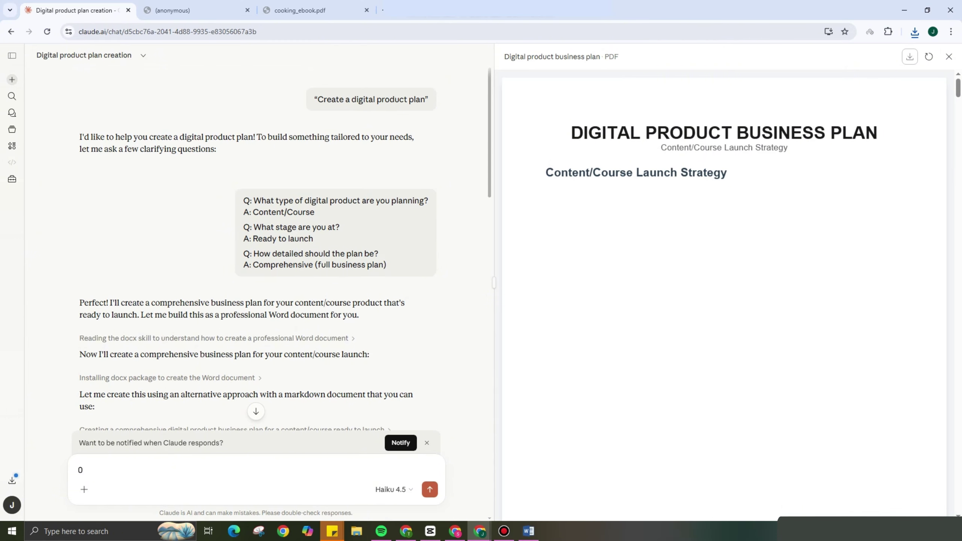
scroll(256, 250, down, 3)
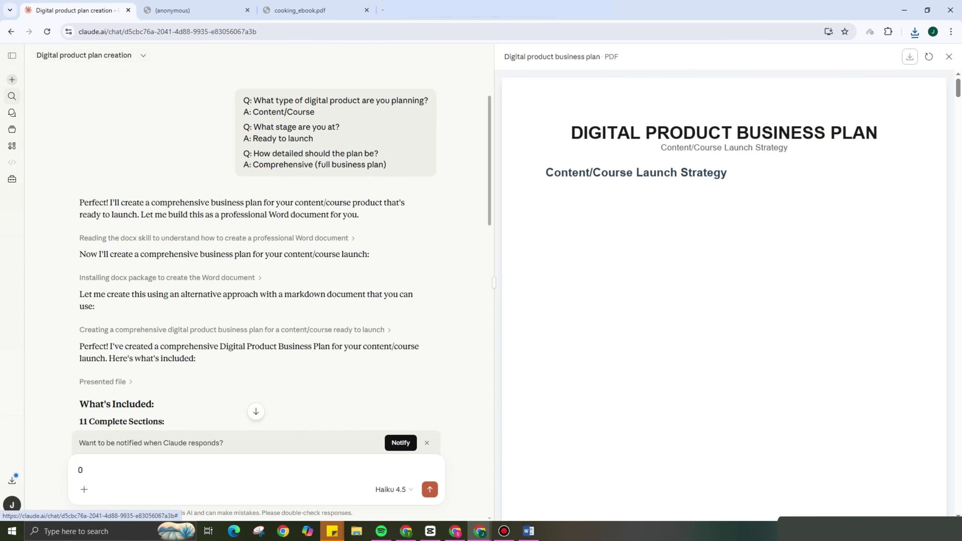
click(11, 96)
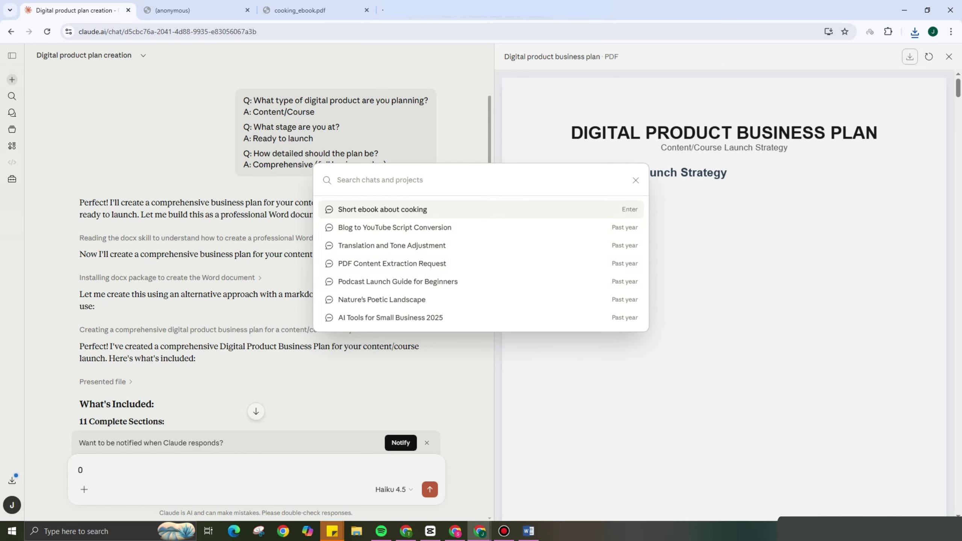
key(Escape)
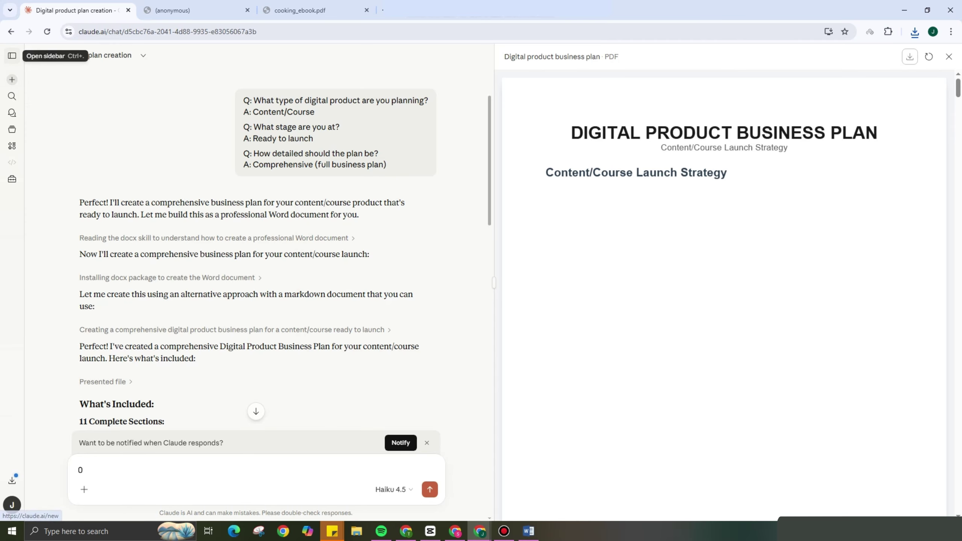
- Start a new chat and submit the "Create engaging headlines" suggestion from the Write category
click(11, 80)
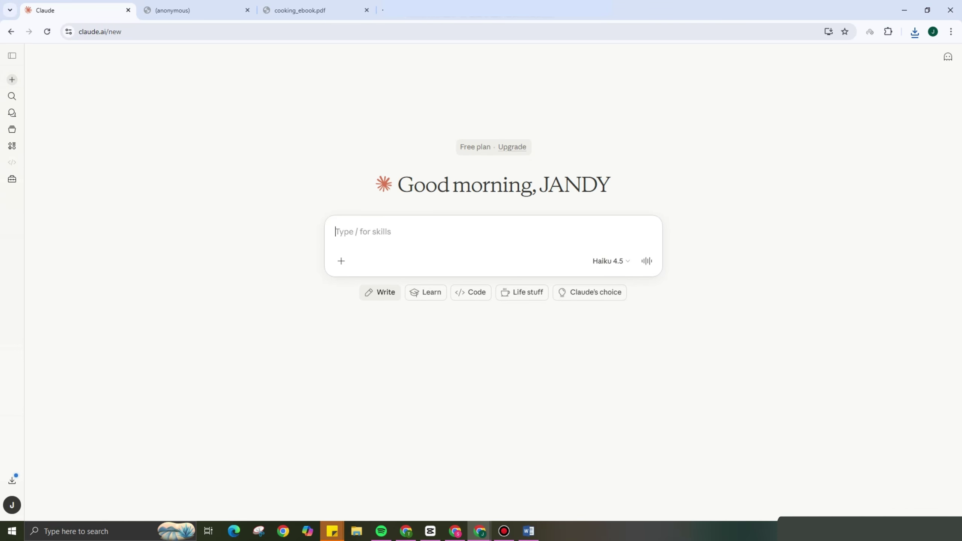
click(380, 292)
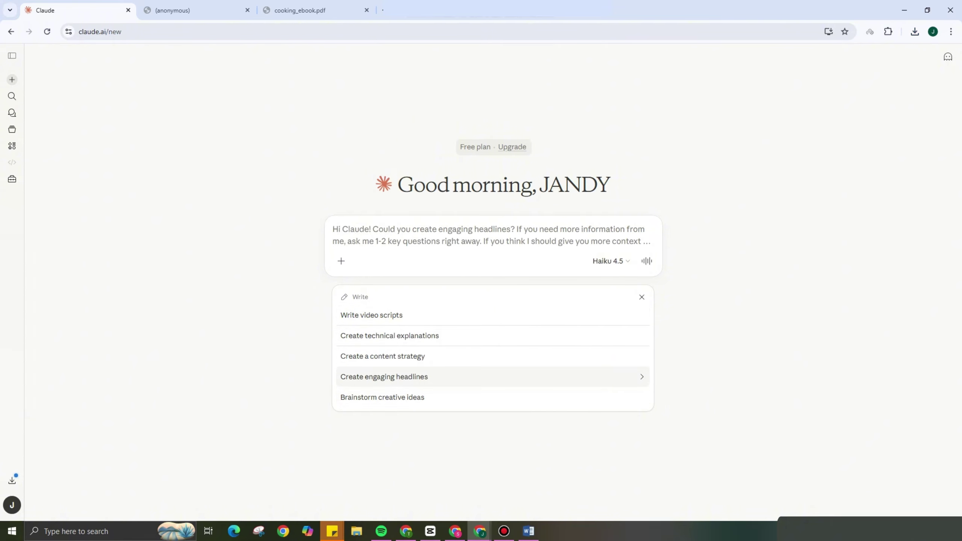
click(384, 377)
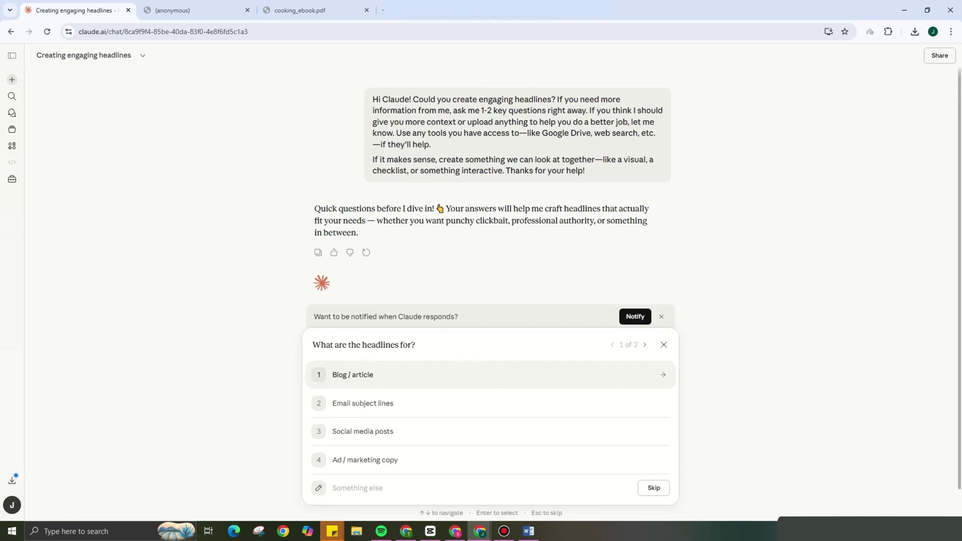
- Answer the headline questions with Social media posts as the purpose and skip the topic or product question
key(Up)
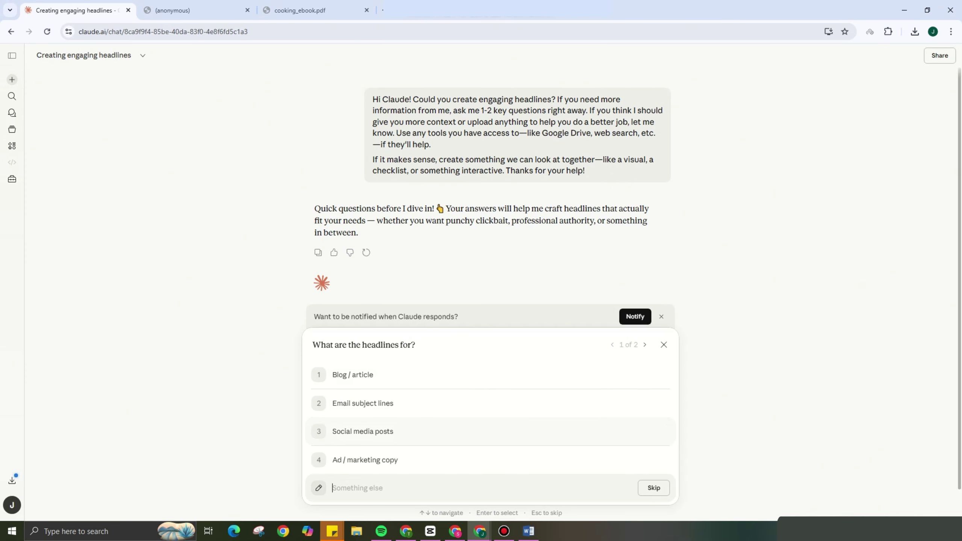
key(Return)
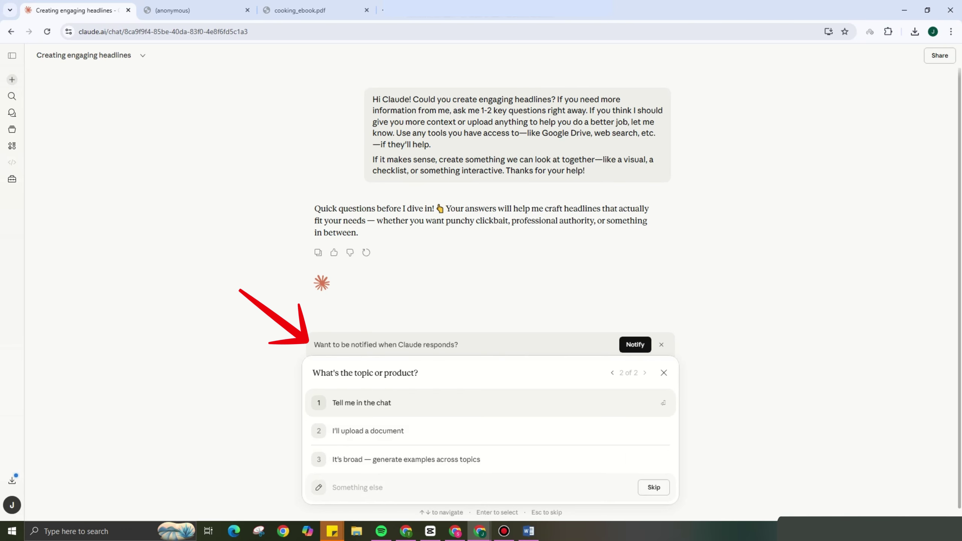
click(654, 488)
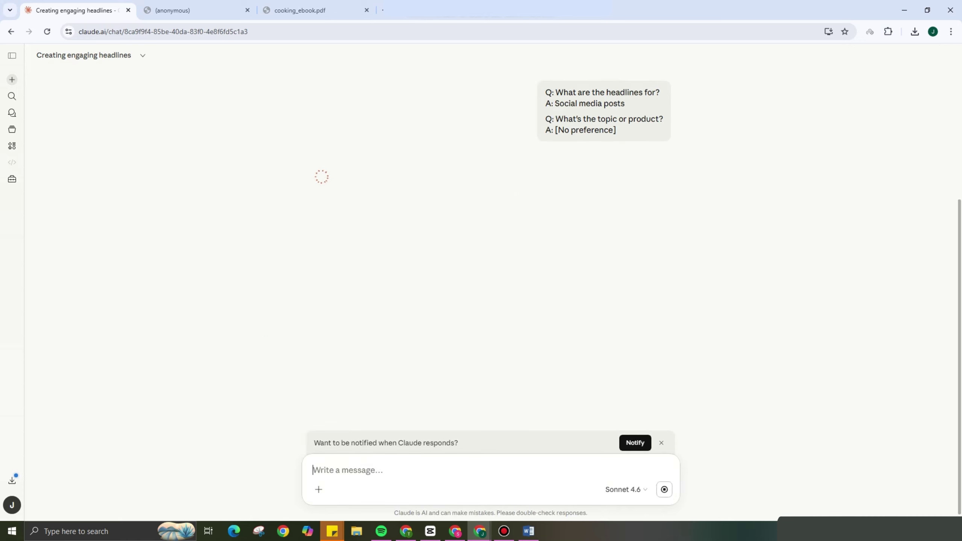
text(0)
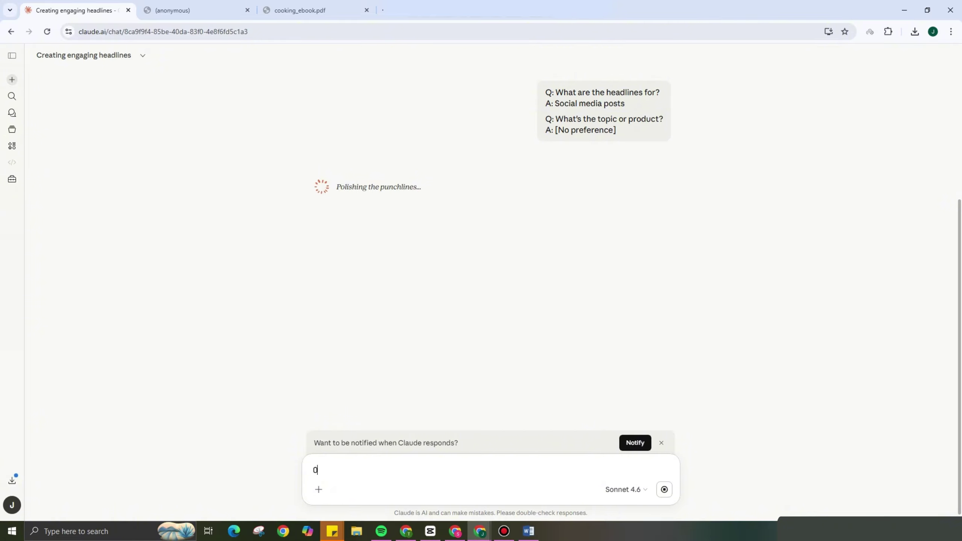
text(0)
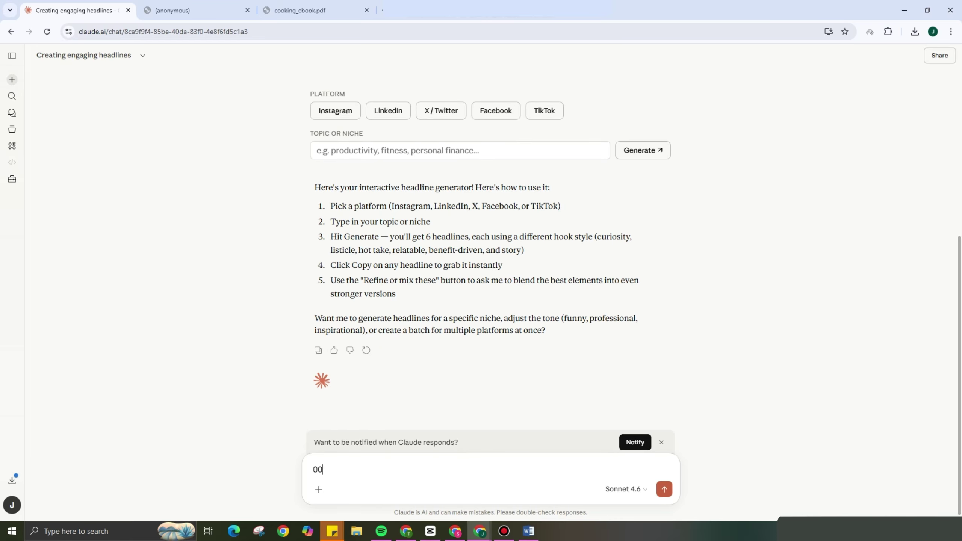
- Copy "LinkedIn," from the platform instruction in the reply, replace the stray message text with it and send it
drag(435, 207, 469, 207)
key(ctrl+c)
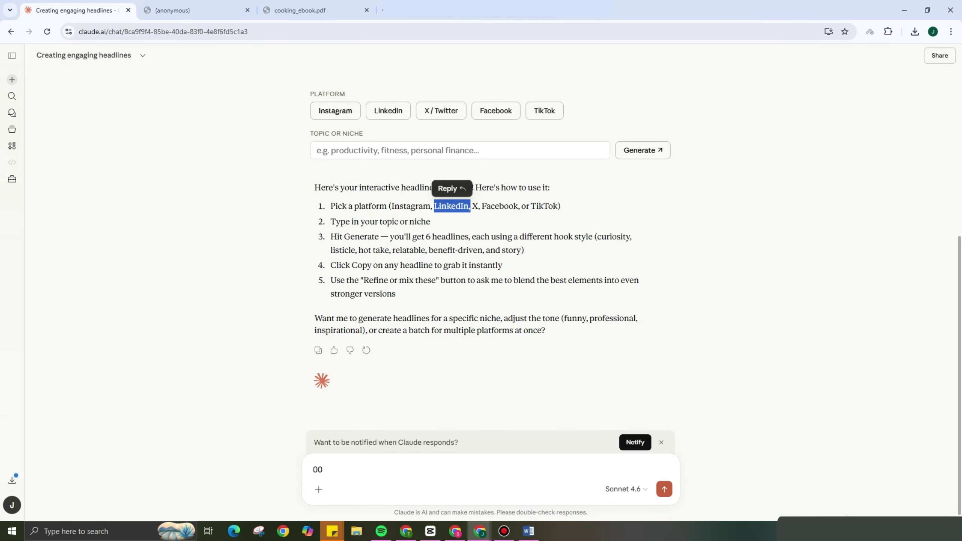
right_click(462, 209)
key(Escape)
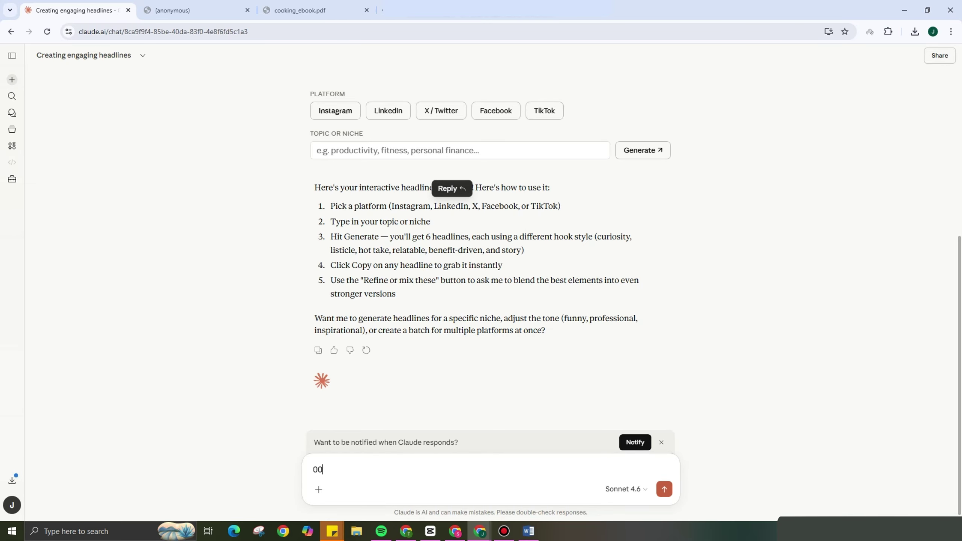
double_click(317, 469)
key(ctrl+v)
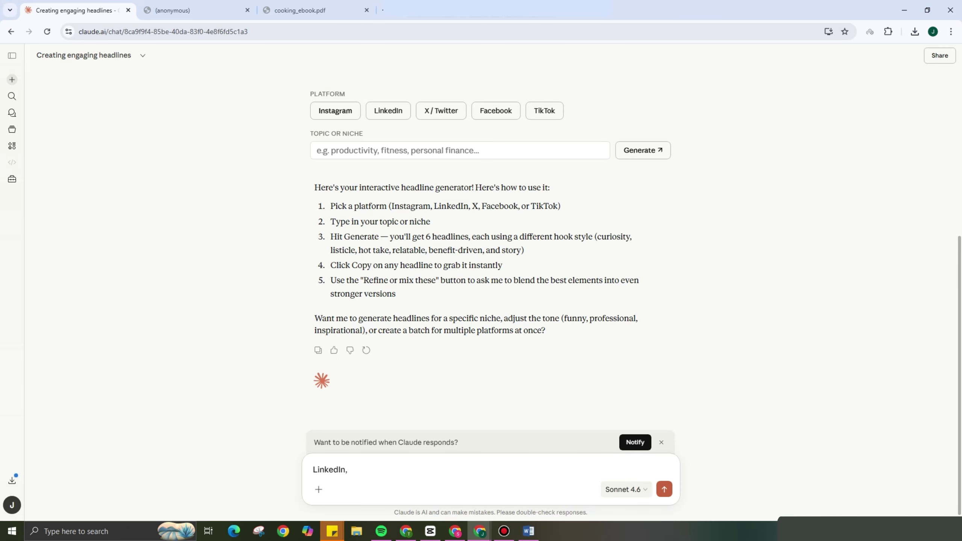
key(Return)
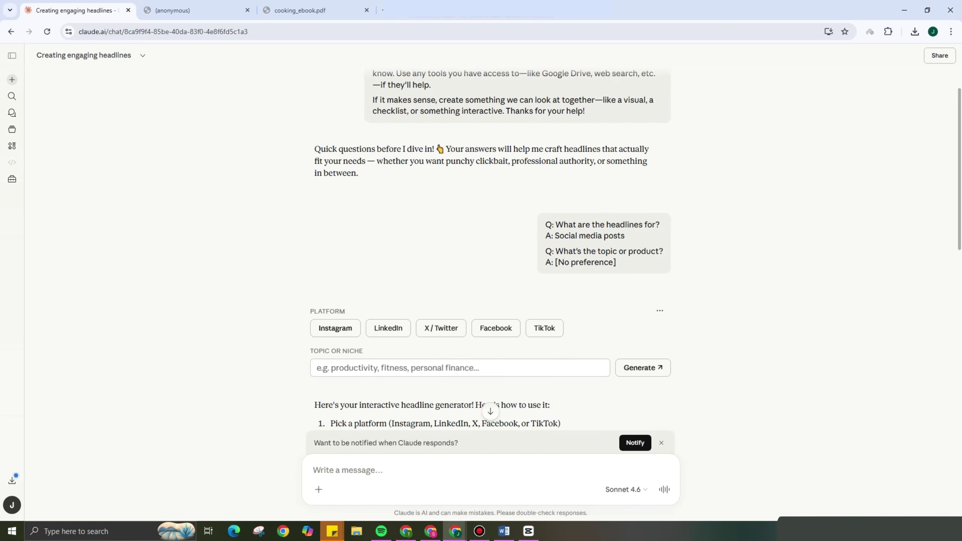
- Try to generate headlines in the interactive headline generator for LinkedIn with the topic WORLD NEWS
click(388, 328)
click(460, 368)
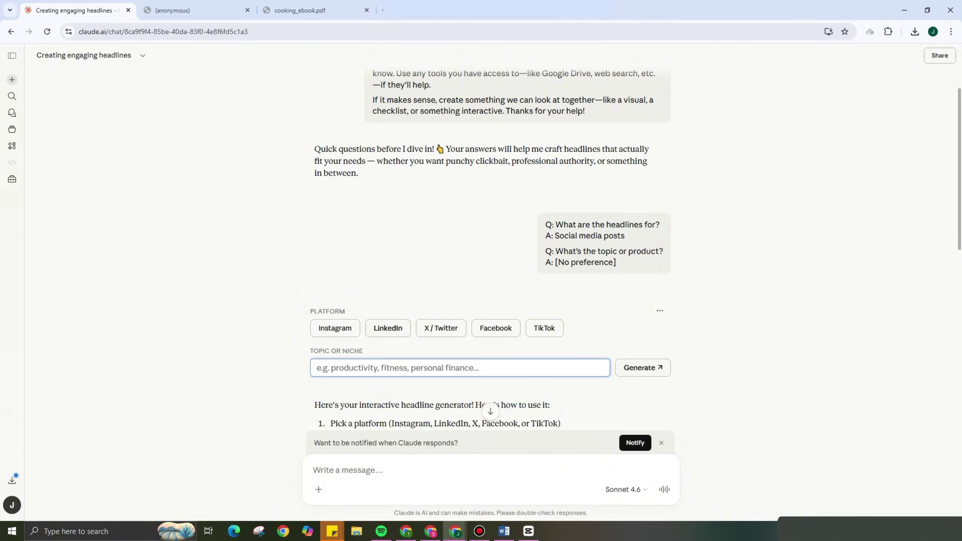
text(WORLD NEWS)
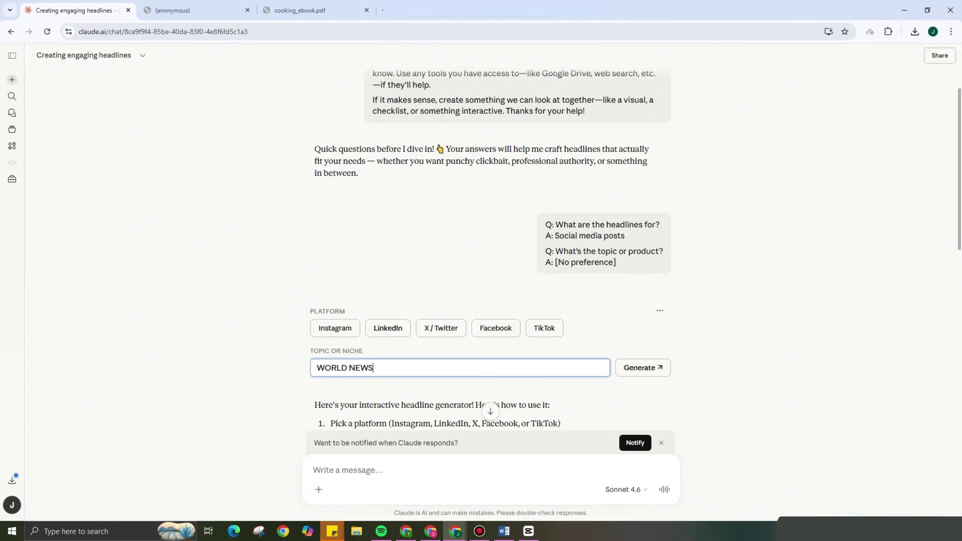
key(Return)
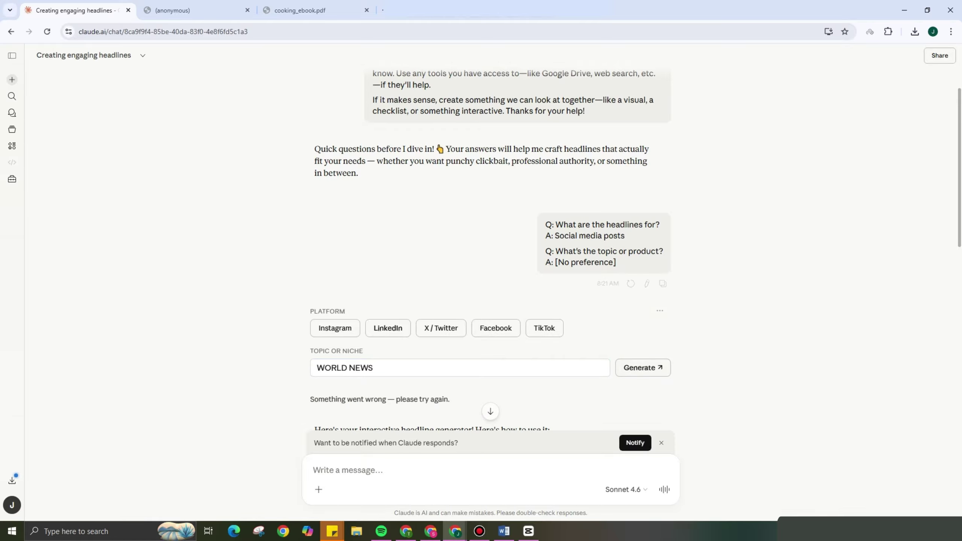